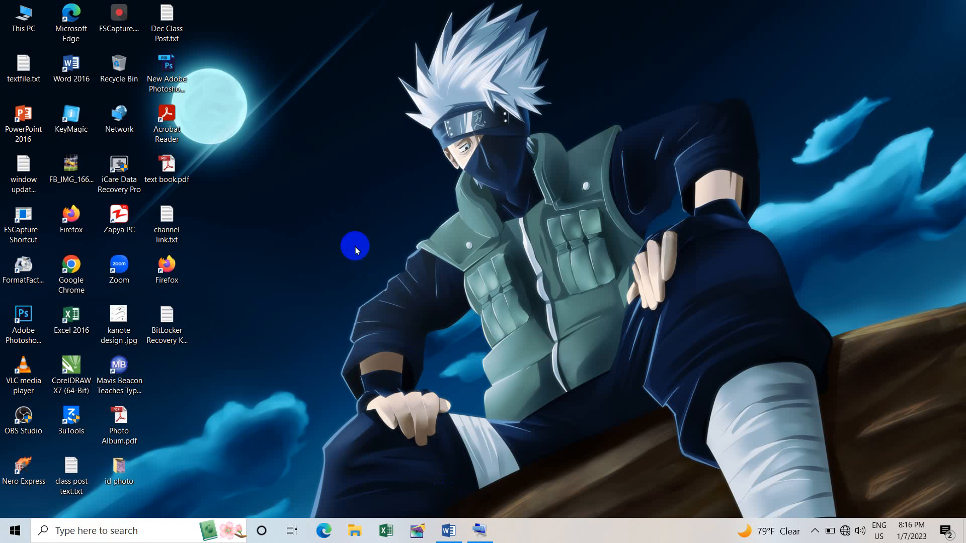
Switch to the blank Word document and set its paper size to A4.
click(446, 528)
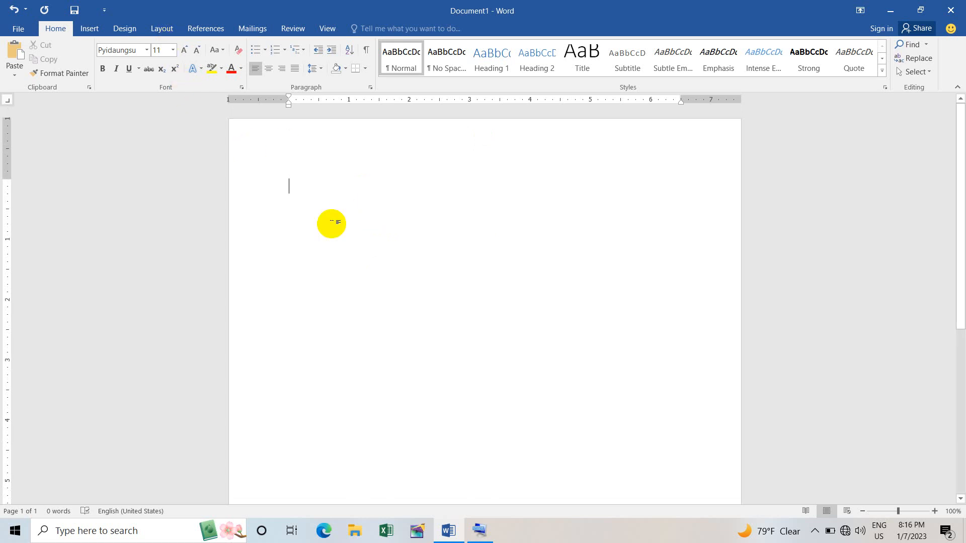
click(162, 29)
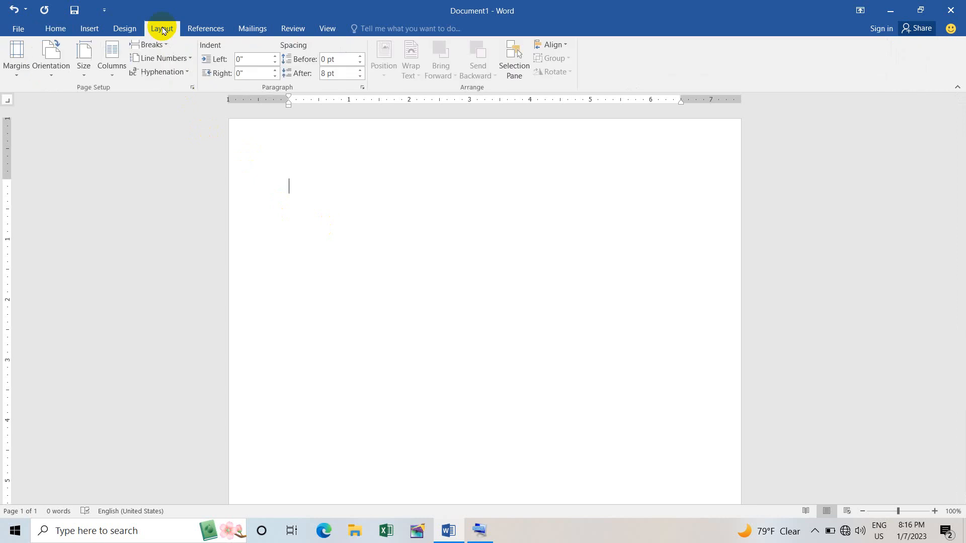
click(85, 70)
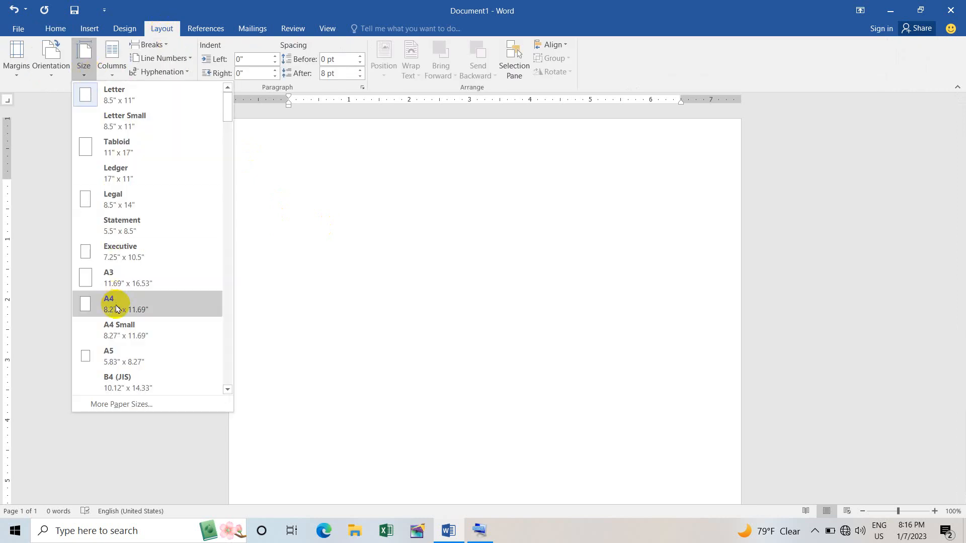
click(152, 305)
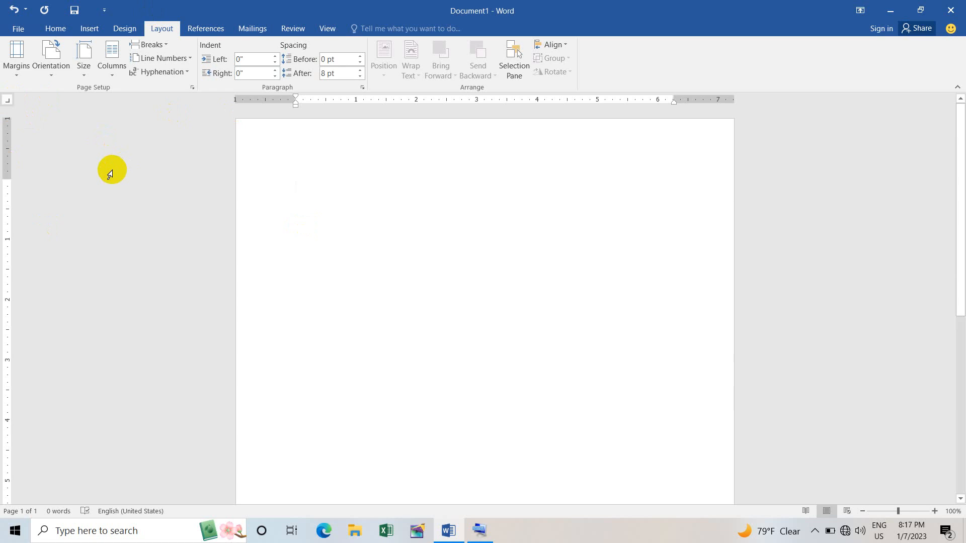
Cycle the ruler's tab type to Left Tab.
click(9, 102)
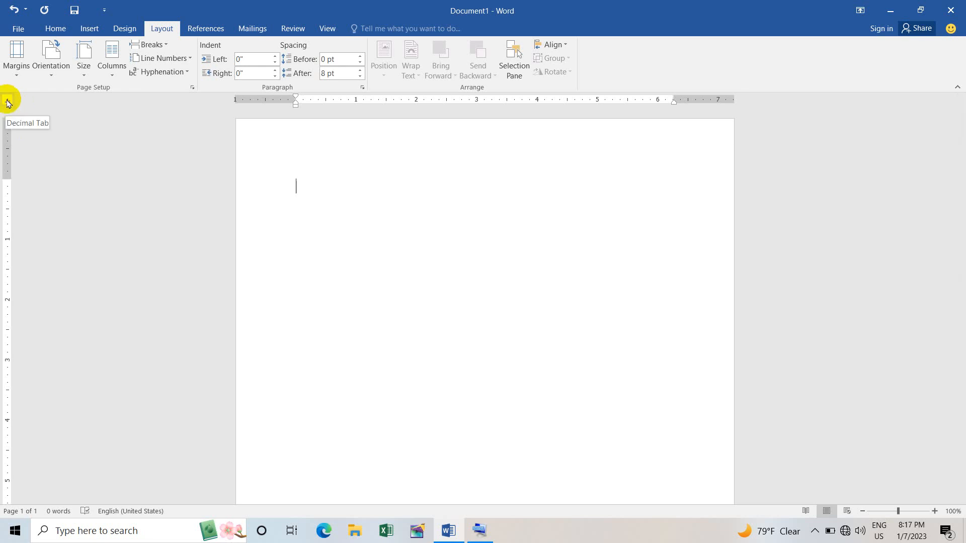
click(8, 103)
click(9, 103)
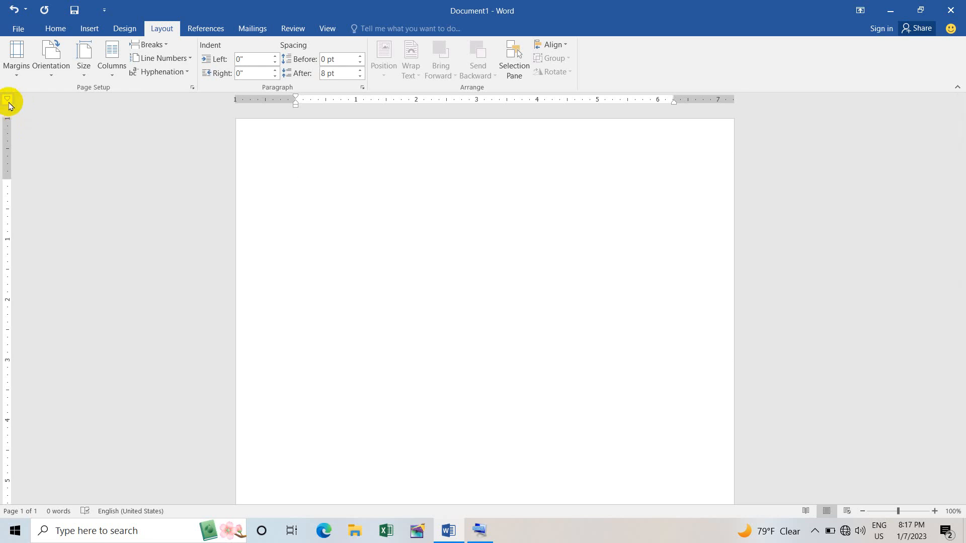
click(8, 103)
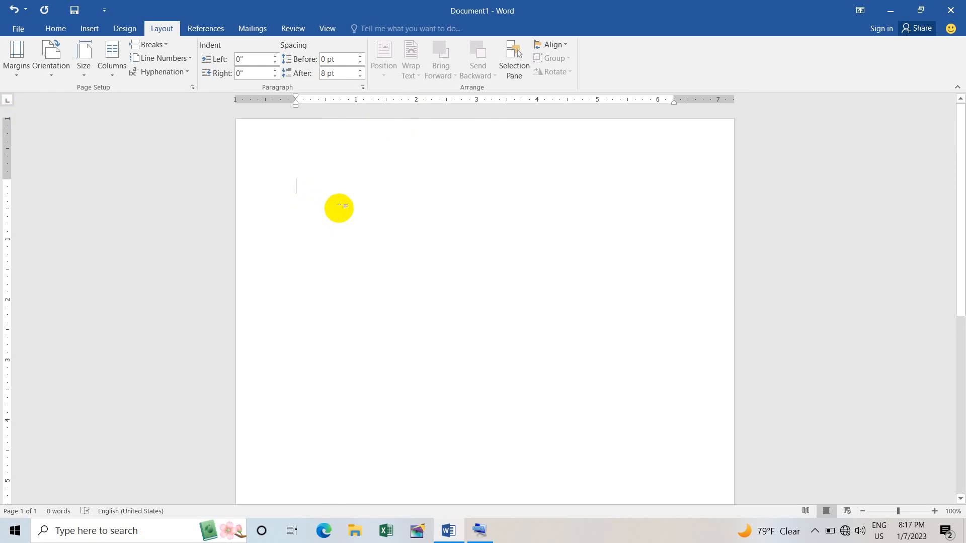
key(Tab)
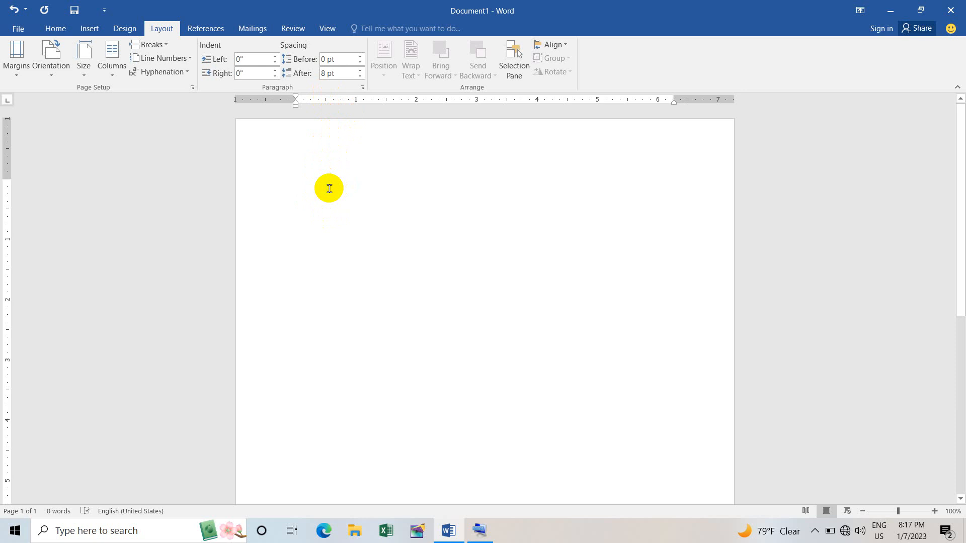
key(BackSpace)
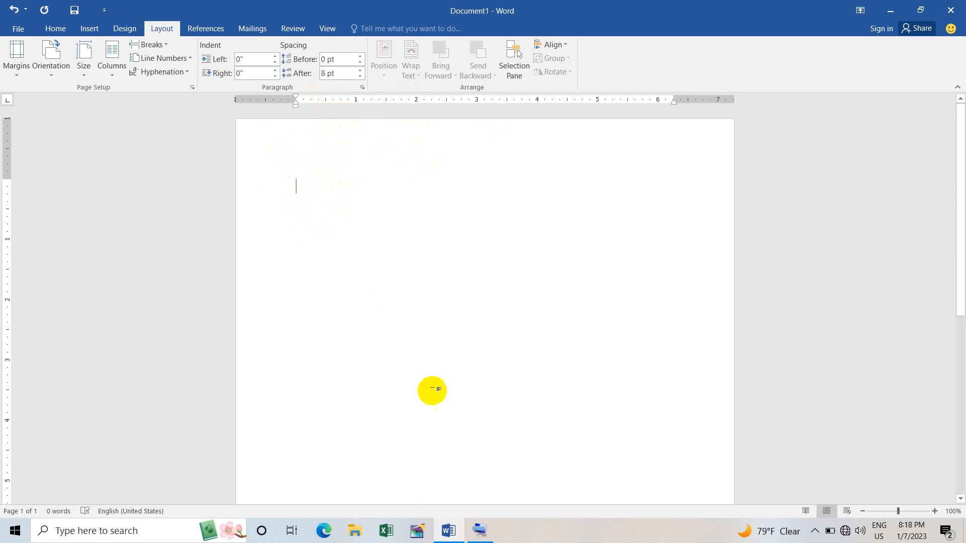
click(479, 528)
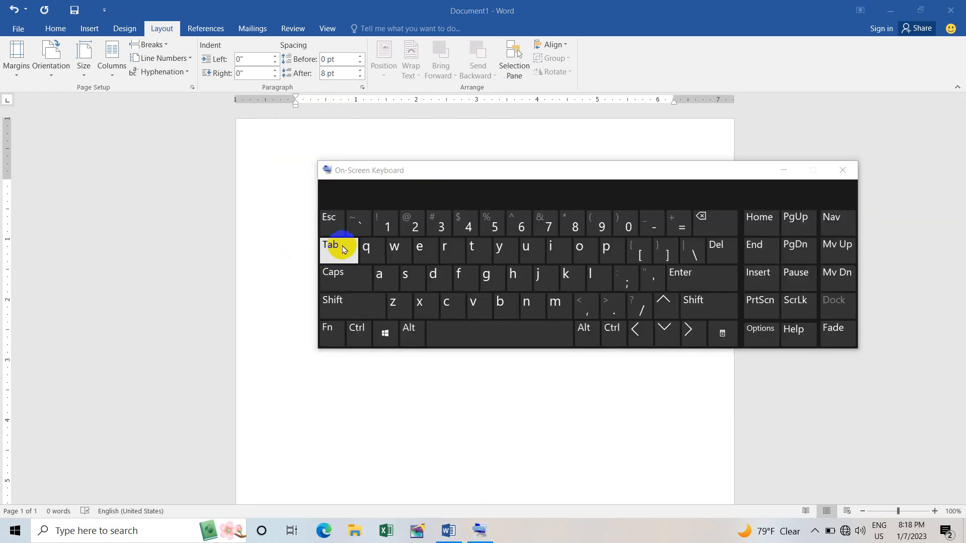
click(786, 171)
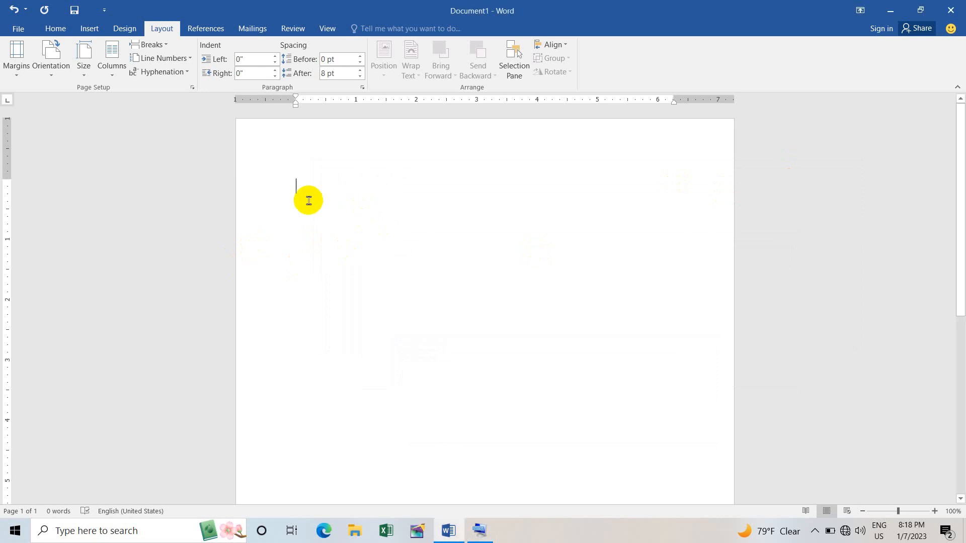
key(Tab)
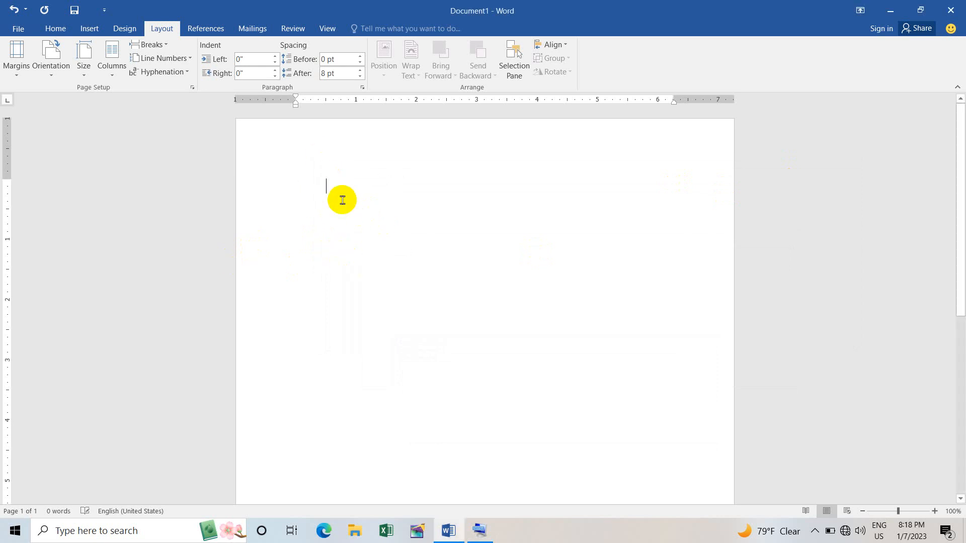
key(BackSpace)
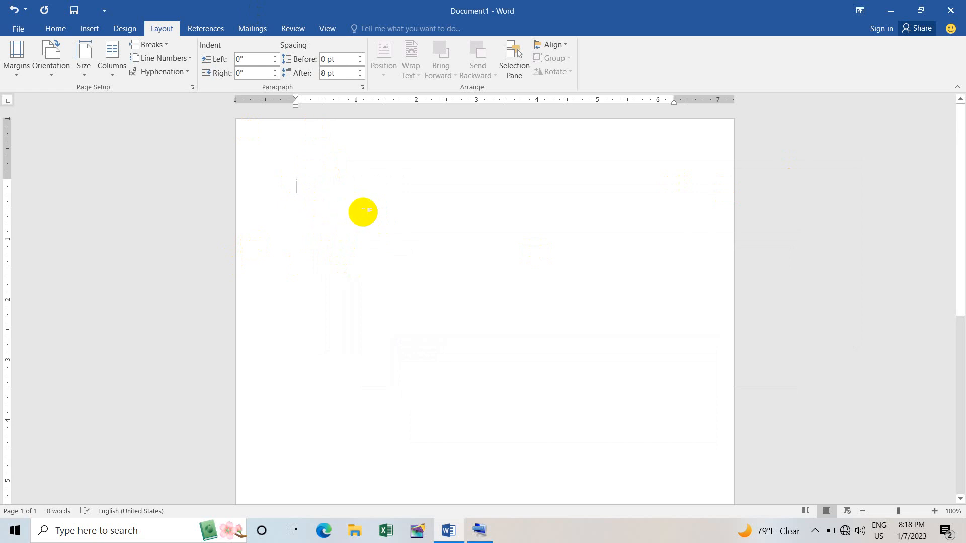
Enter "Name" on the first line and insert a tab after it.
text(Name)
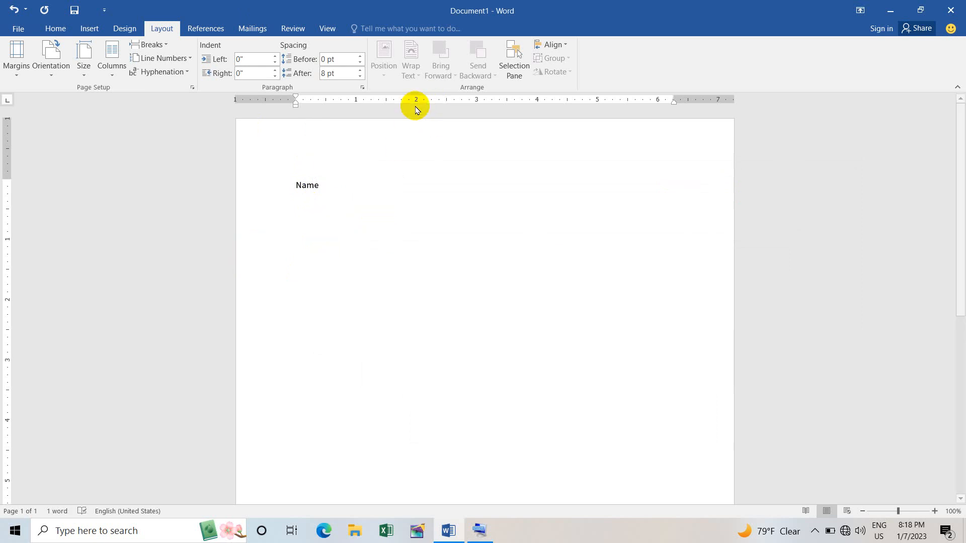
key(Tab)
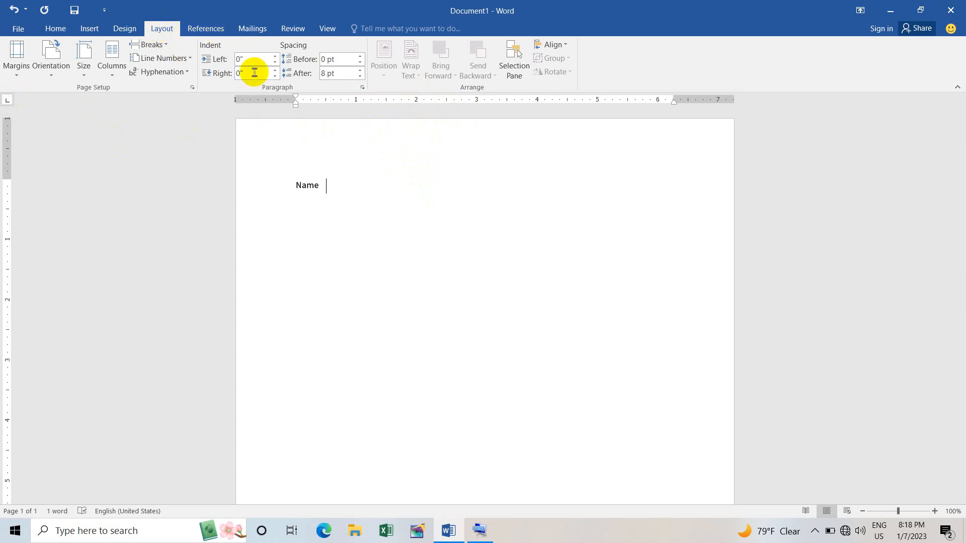
click(327, 29)
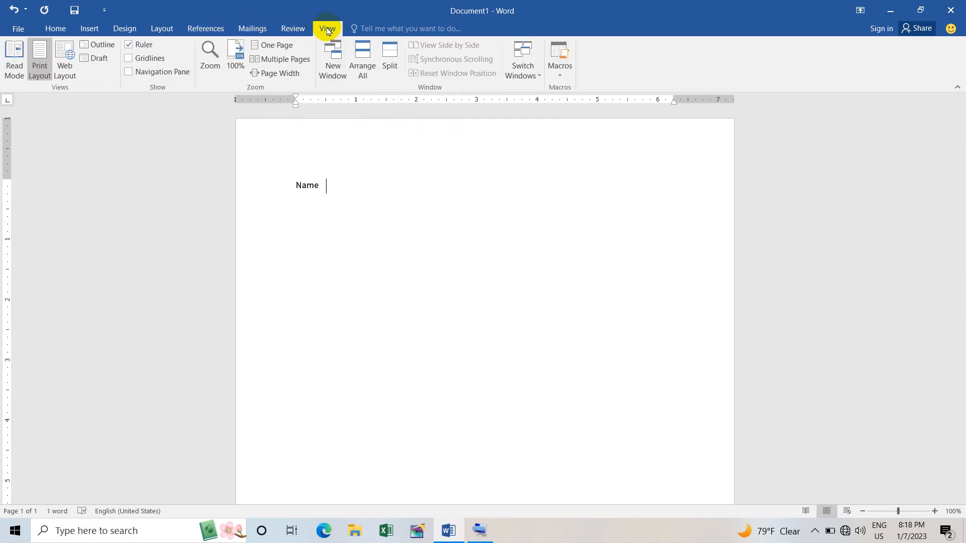
click(142, 45)
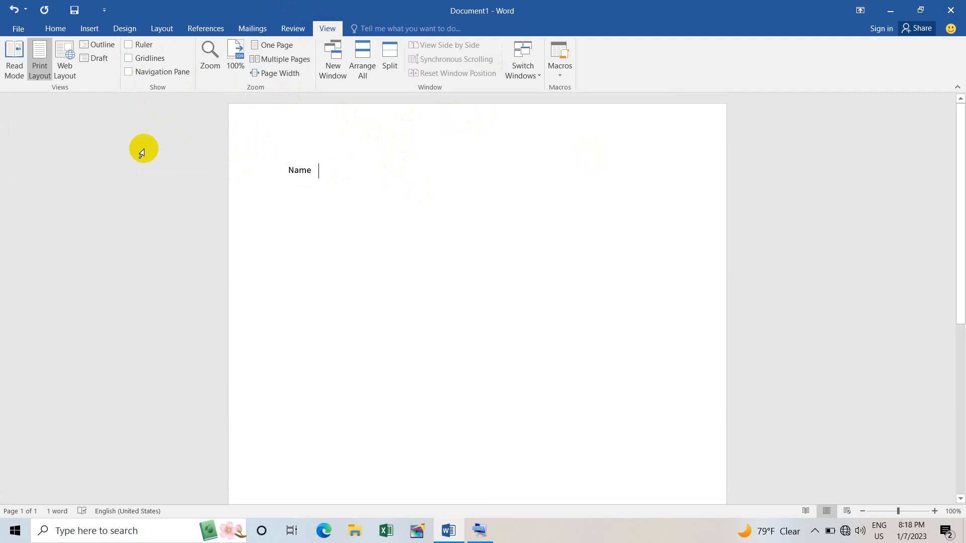
click(139, 44)
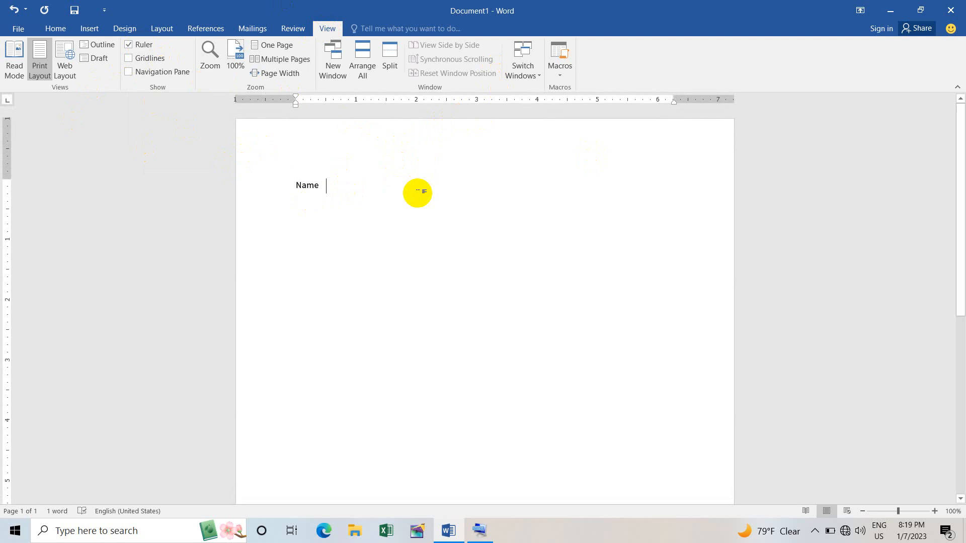
Place a left tab stop at 2" on the horizontal ruler for the Name line, trying its removal and placing it again.
click(416, 101)
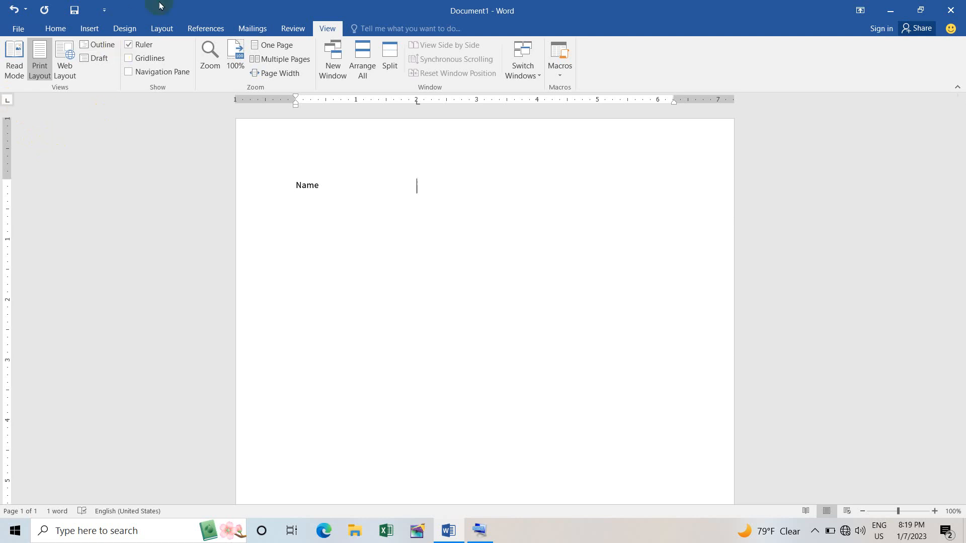
drag(417, 103, 400, 107)
mouse_move(414, 99)
mouse_down()
mouse_move(470, 103)
mouse_move(418, 104)
mouse_up()
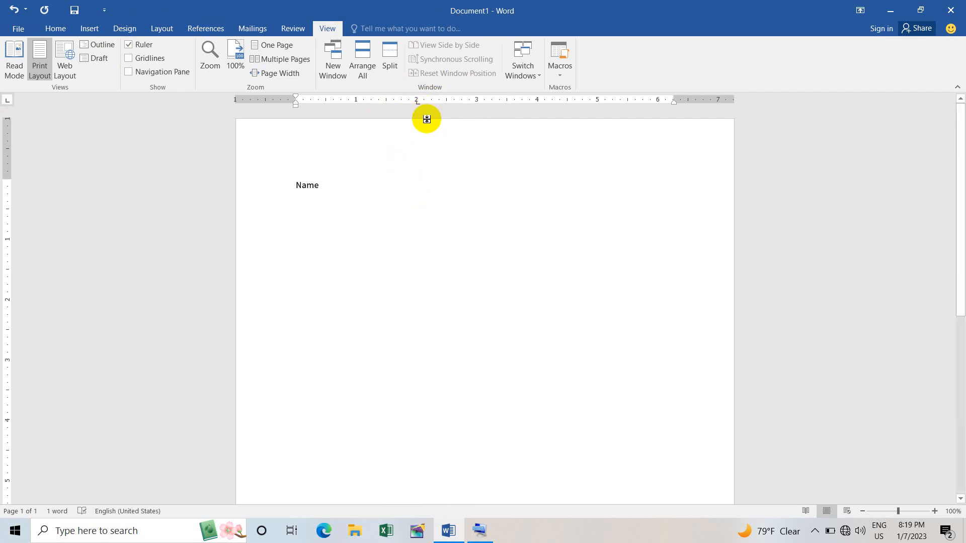
drag(416, 103, 414, 125)
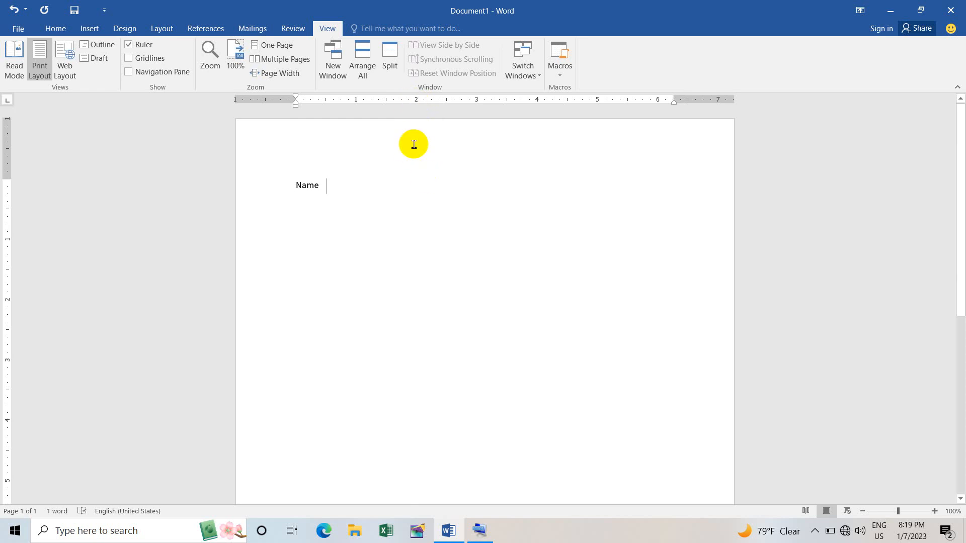
click(416, 102)
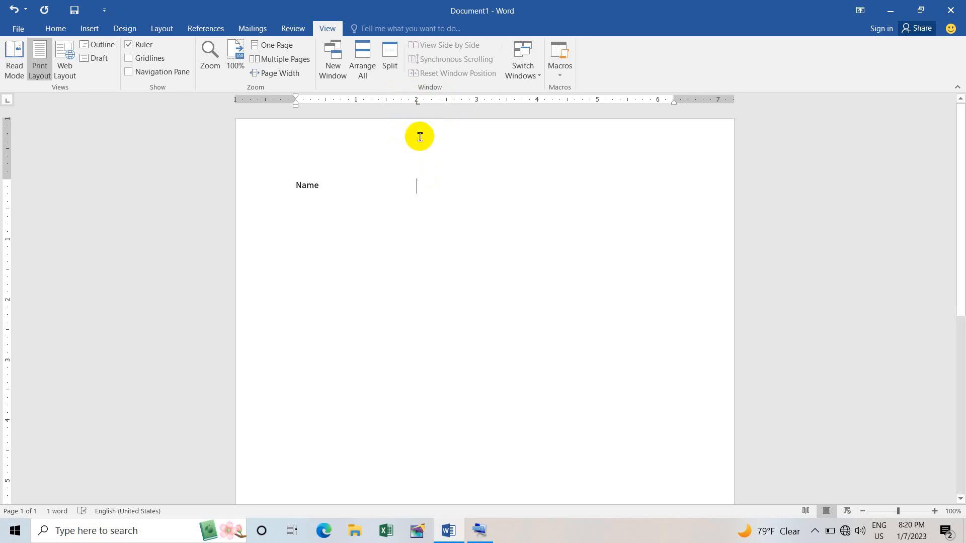
click(669, 101)
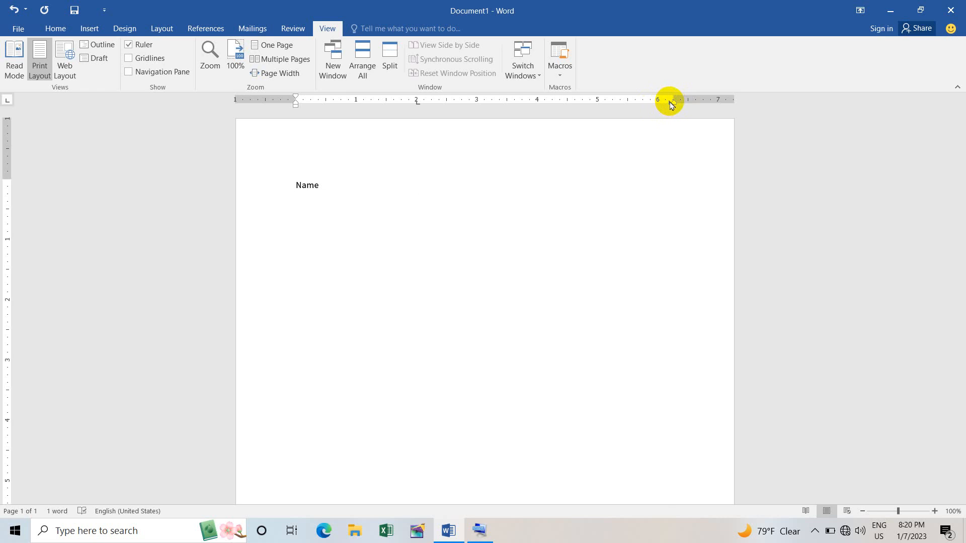
drag(668, 101, 662, 128)
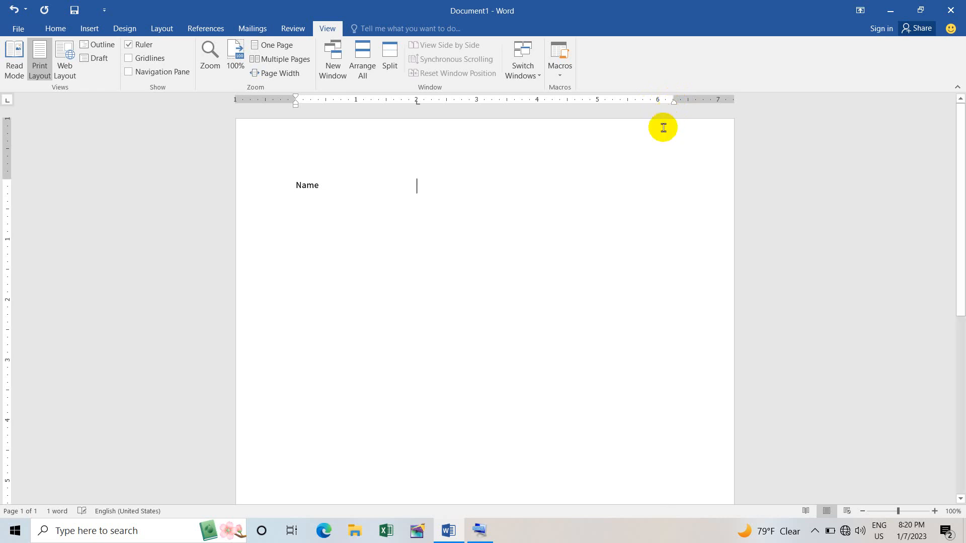
click(668, 102)
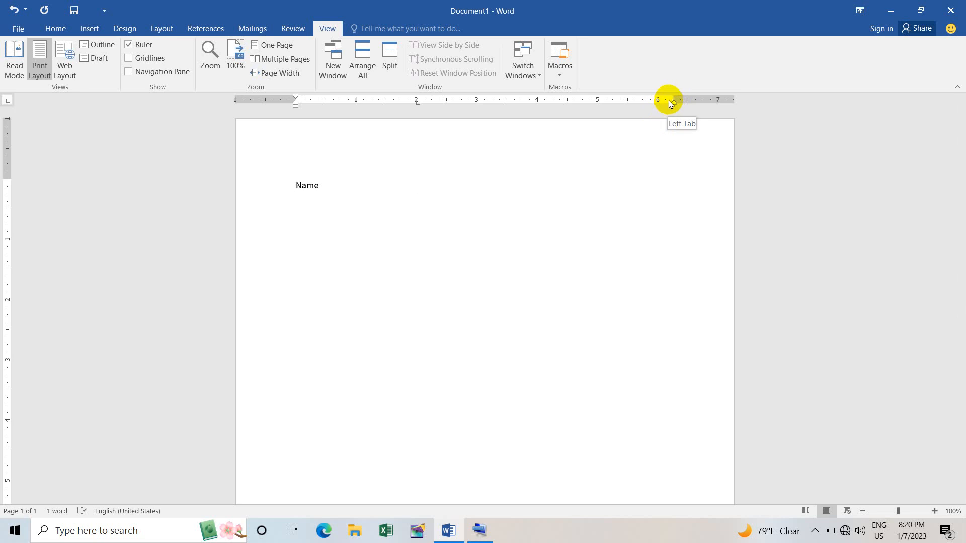
drag(672, 106, 669, 112)
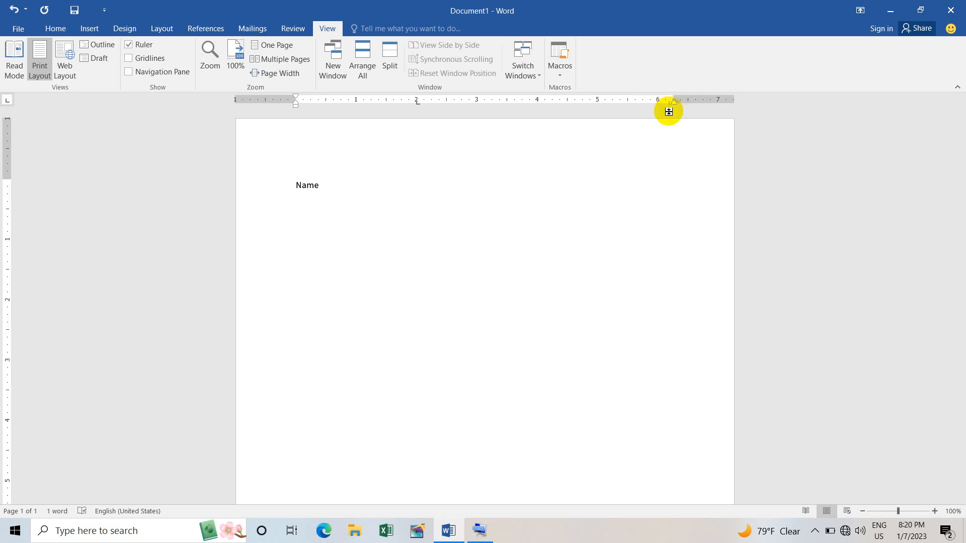
Change the ruler's tab type to Right Tab and place a right tab stop at about 6.19", just inside the right margin.
click(8, 102)
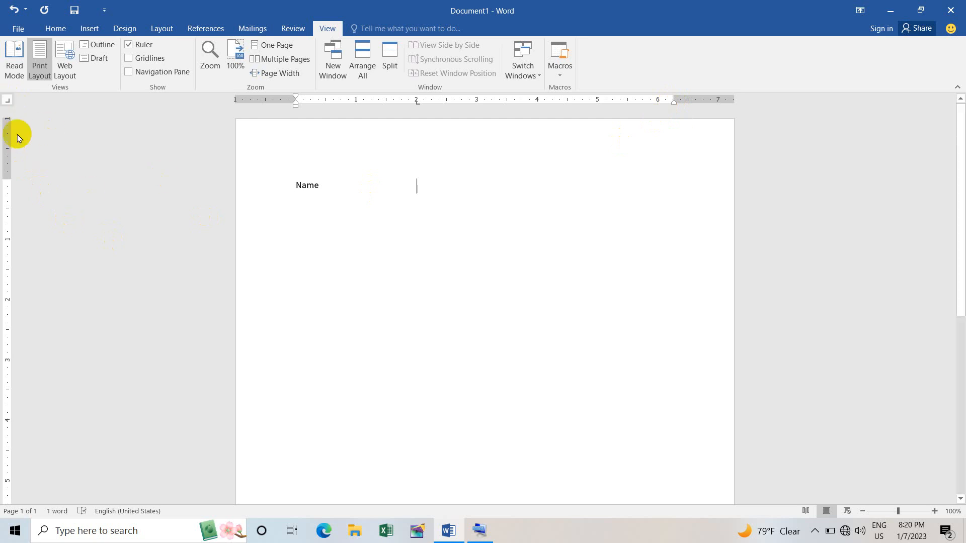
click(8, 104)
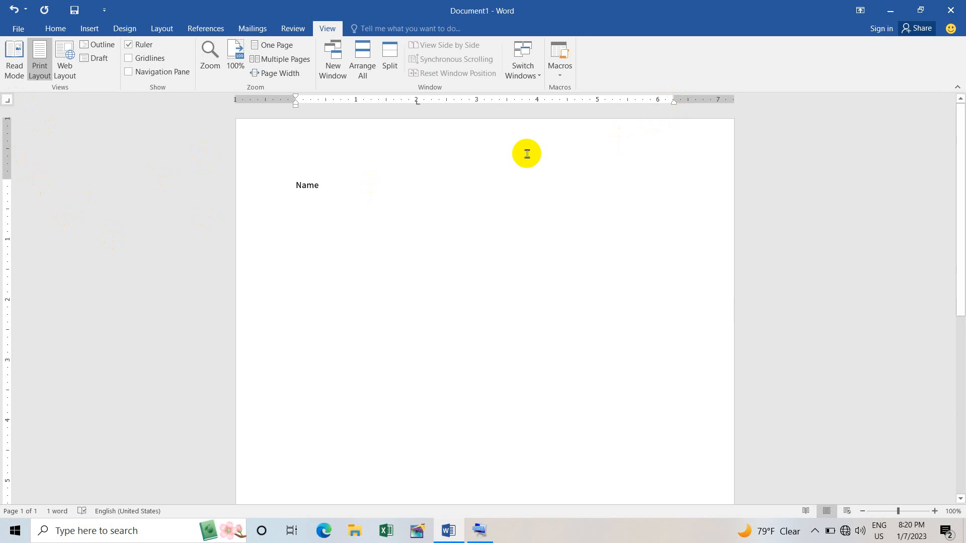
click(669, 102)
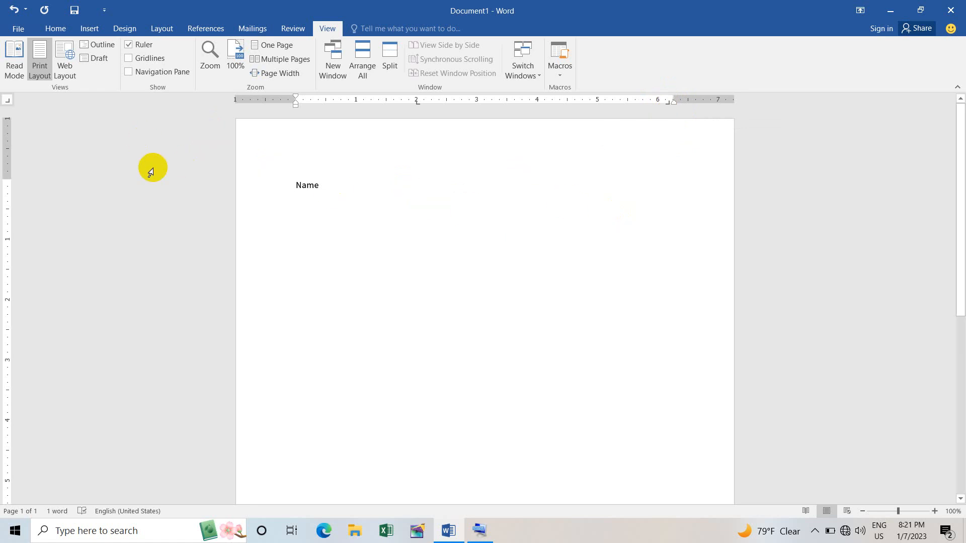
Give the right tab stop at 6.19" a dashed leader (style 3) in the paragraph's tab settings.
click(55, 29)
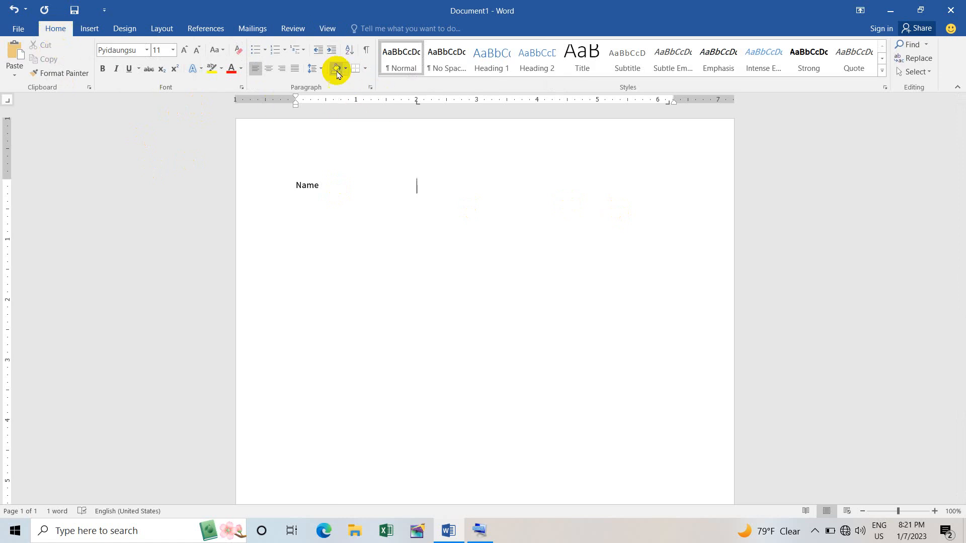
click(371, 88)
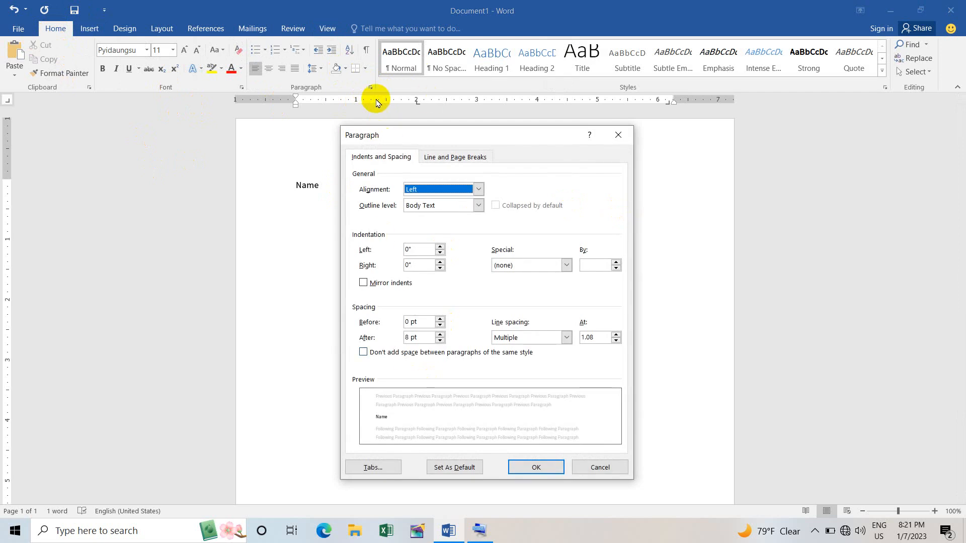
click(372, 468)
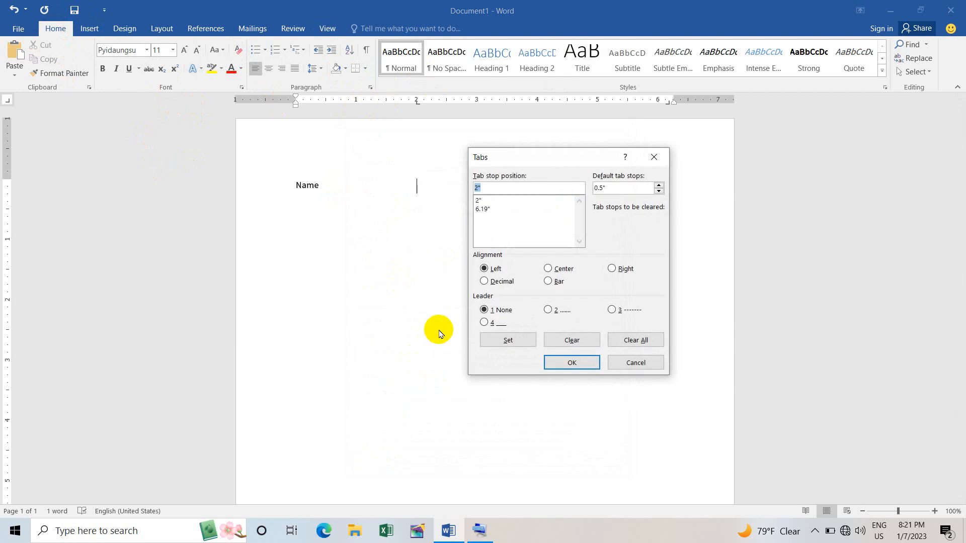
drag(566, 154, 548, 158)
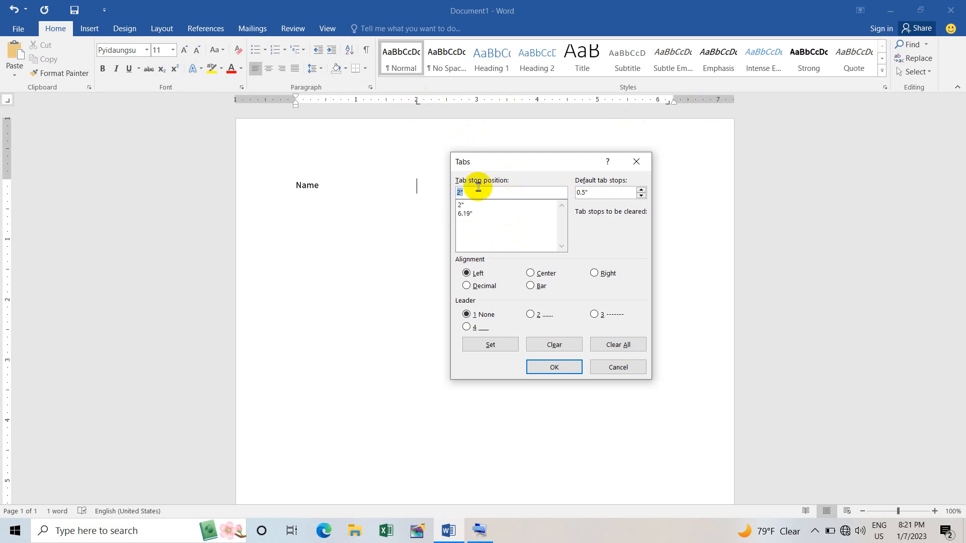
click(464, 214)
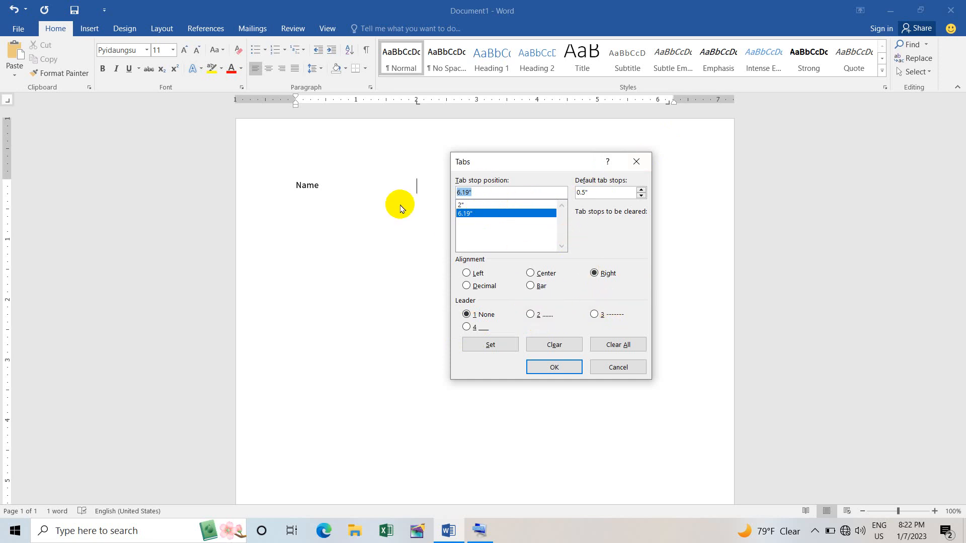
click(594, 315)
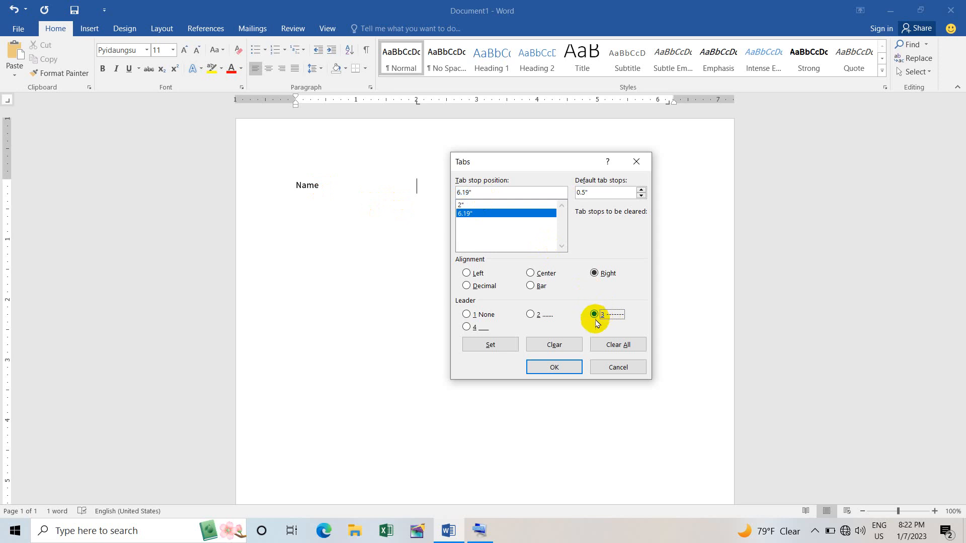
click(555, 367)
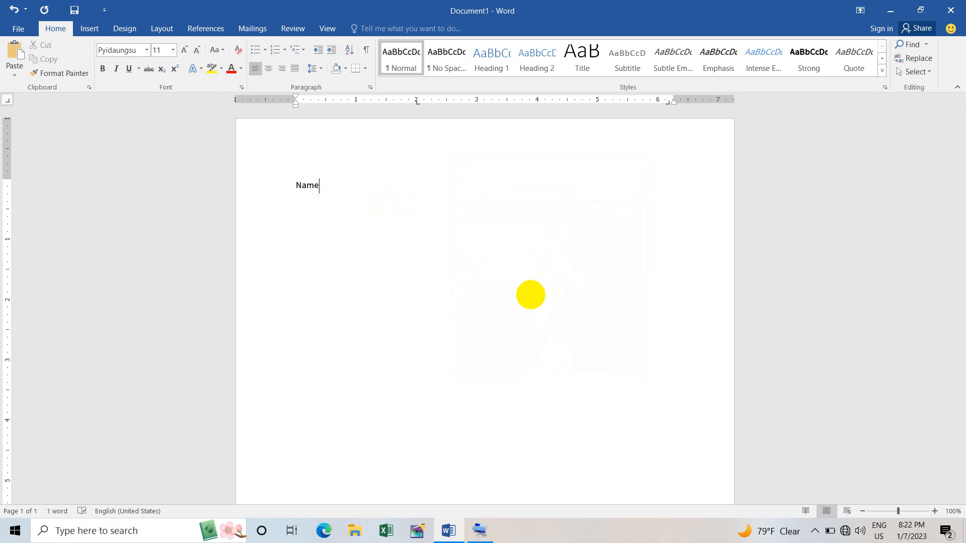
Replace the "Name" text on the first line with the title "CURRICULUM VITAE".
key(BackSpace)
key(BackSpace)
key(BackSpace)
key(BackSpace)
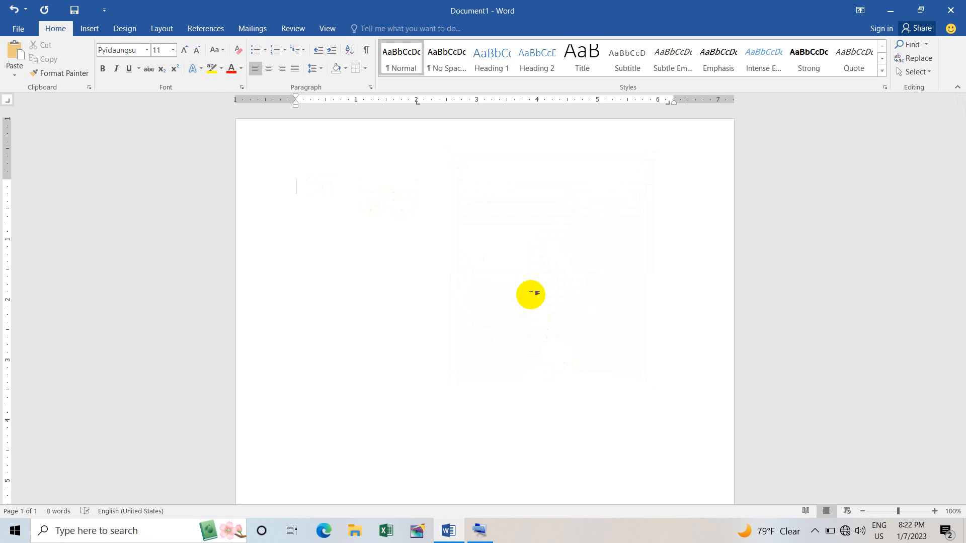
text(cuRRICU)
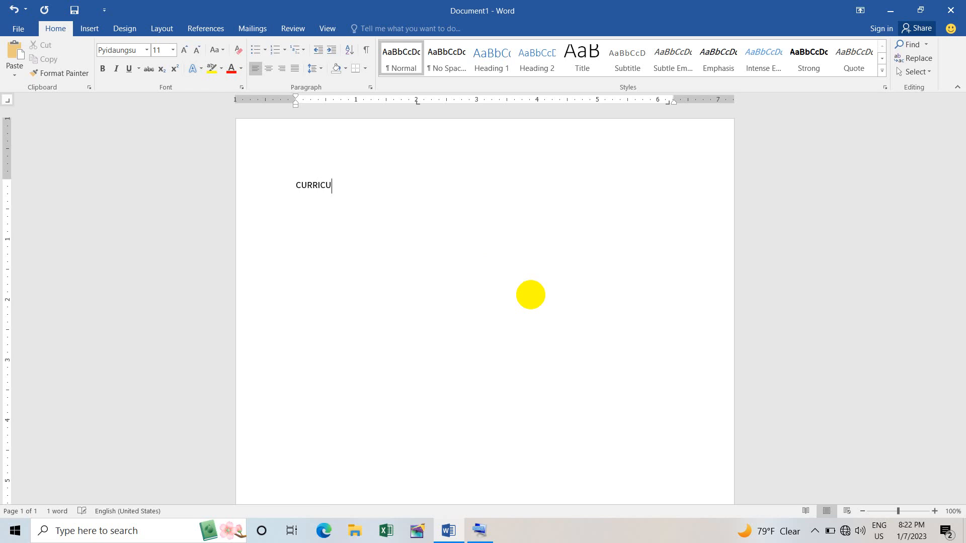
text(LUM VITAE)
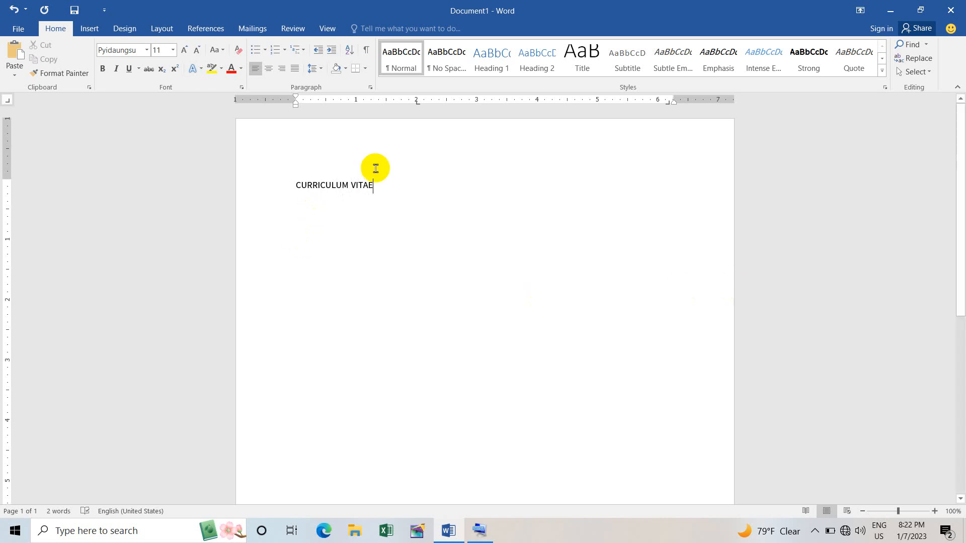
Center the "CURRICULUM VITAE" title, make it bold and enlarge its font to 12 pt.
click(270, 69)
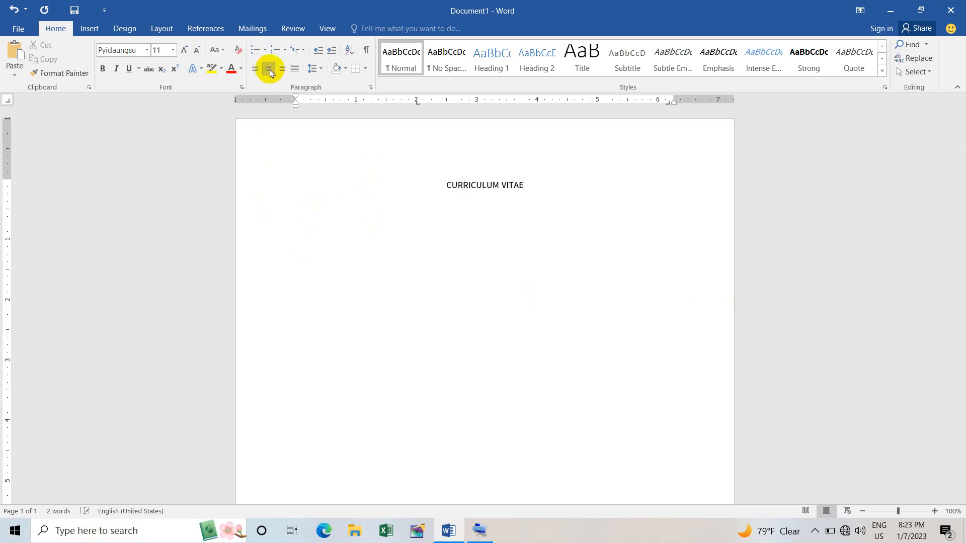
drag(530, 185, 420, 187)
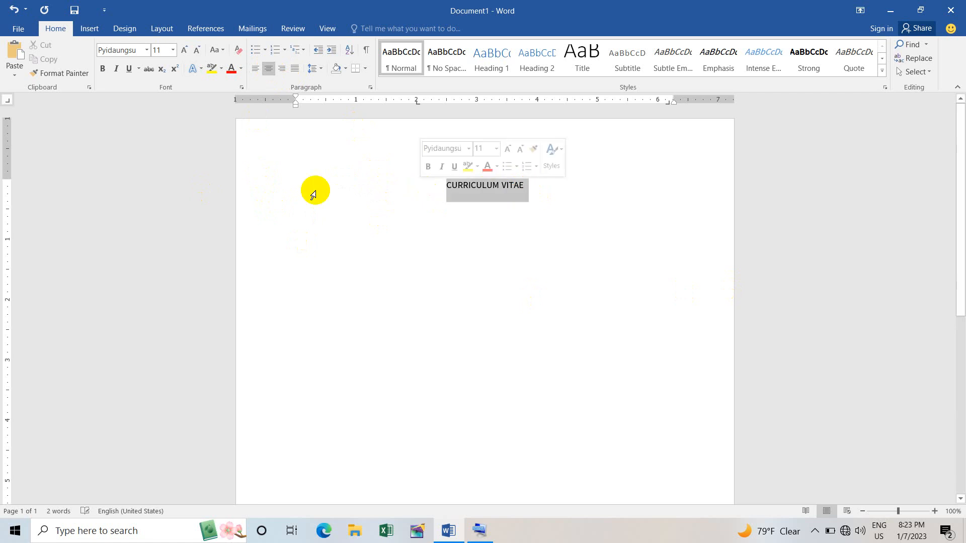
click(102, 68)
click(185, 50)
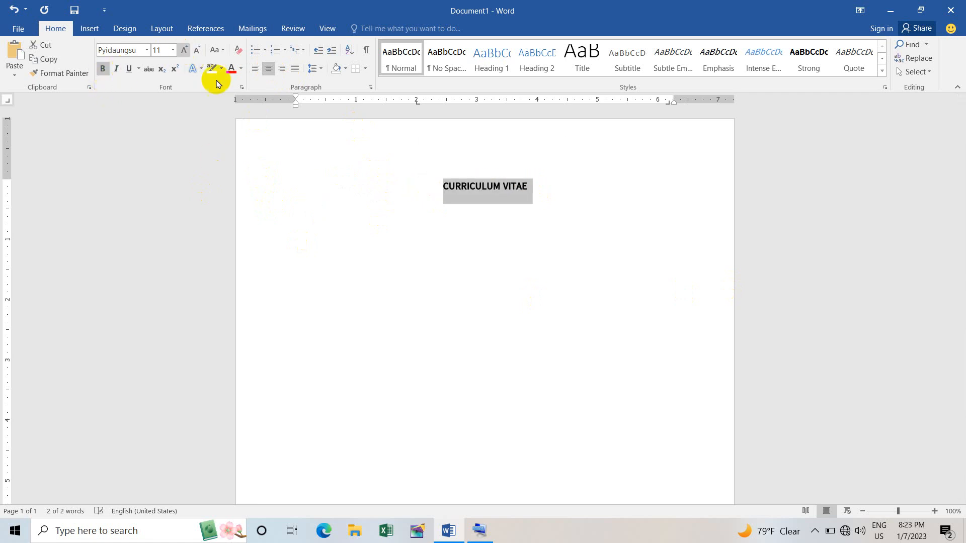
click(528, 186)
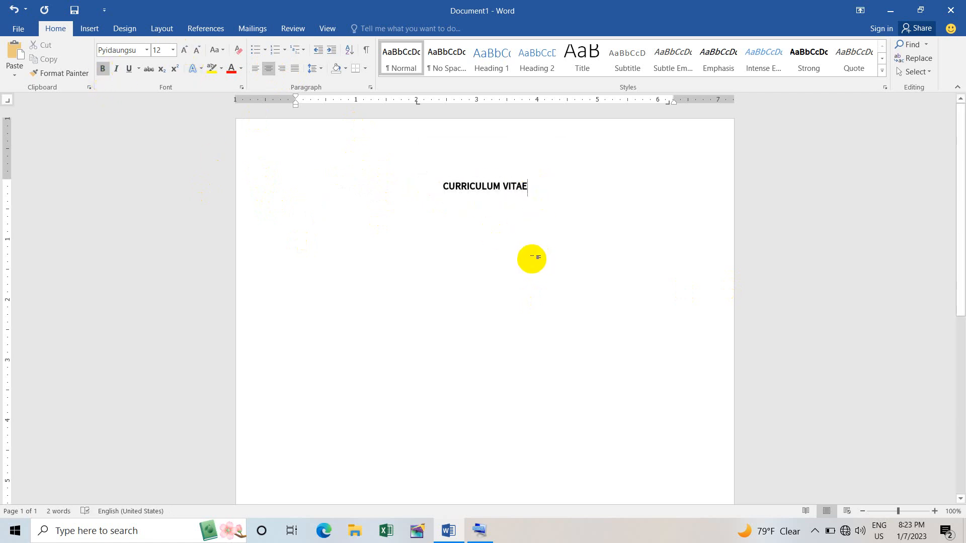
Start a new line three paragraphs below the title, with left alignment and bold turned off.
key(Return)
key(Return)
key(Return)
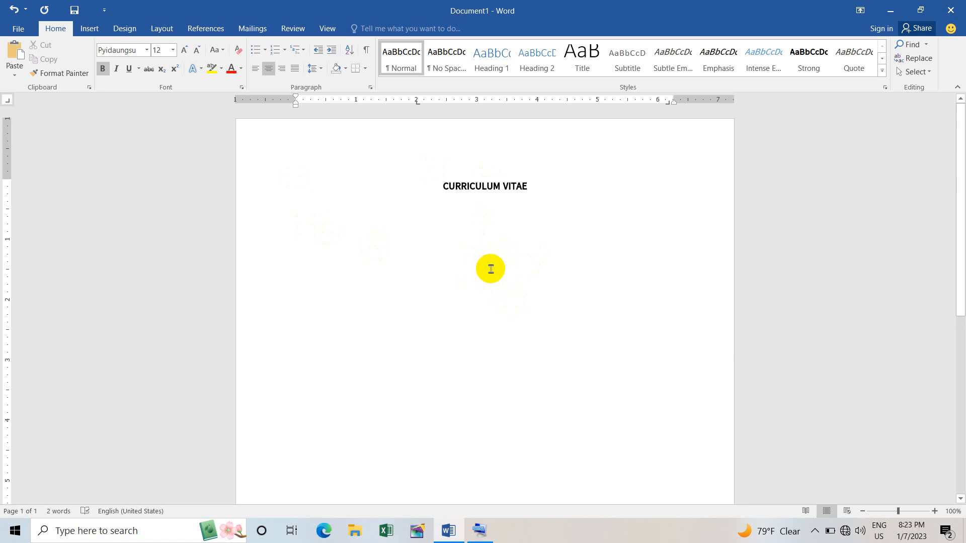
click(256, 72)
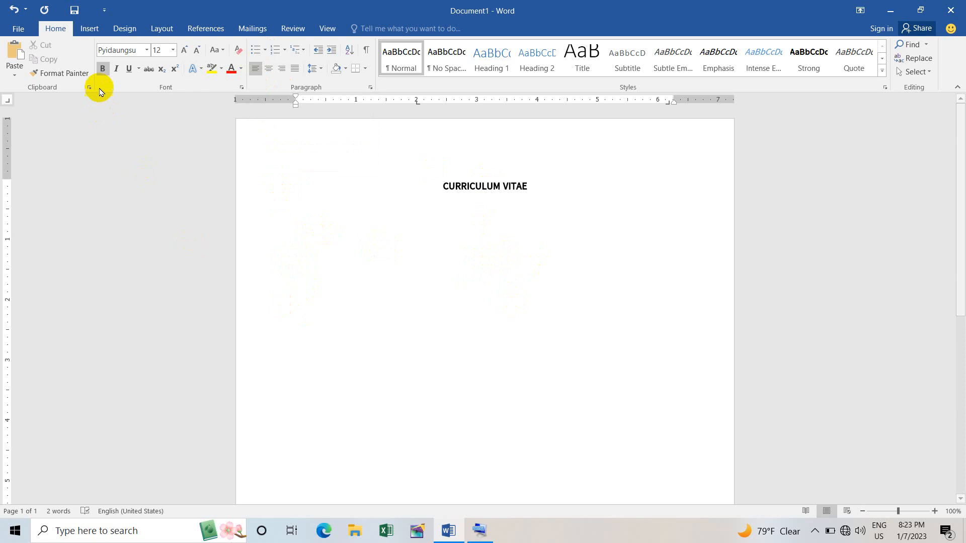
click(102, 68)
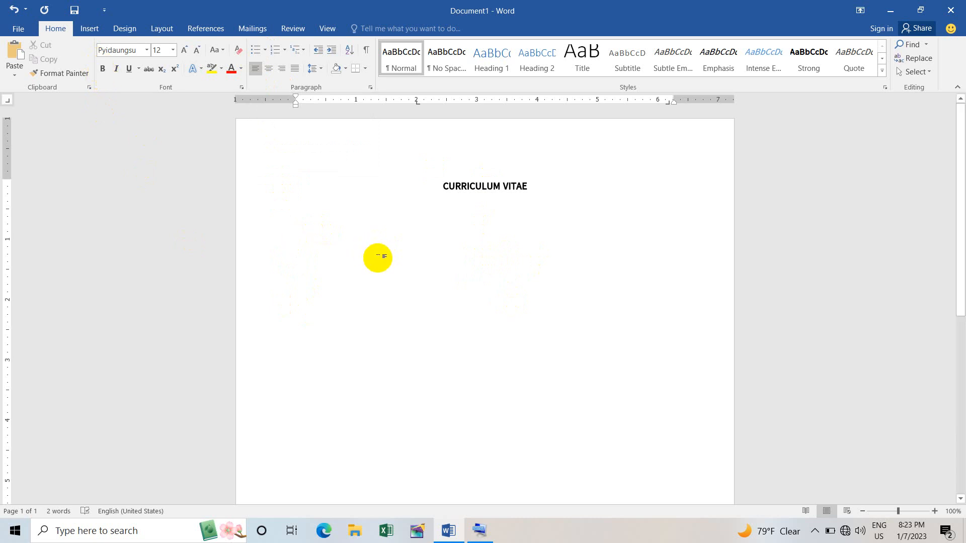
Enter the label "Name" with a colon at the 2" tab stop and a dashed leader line reaching the right tab stop.
text(NAME)
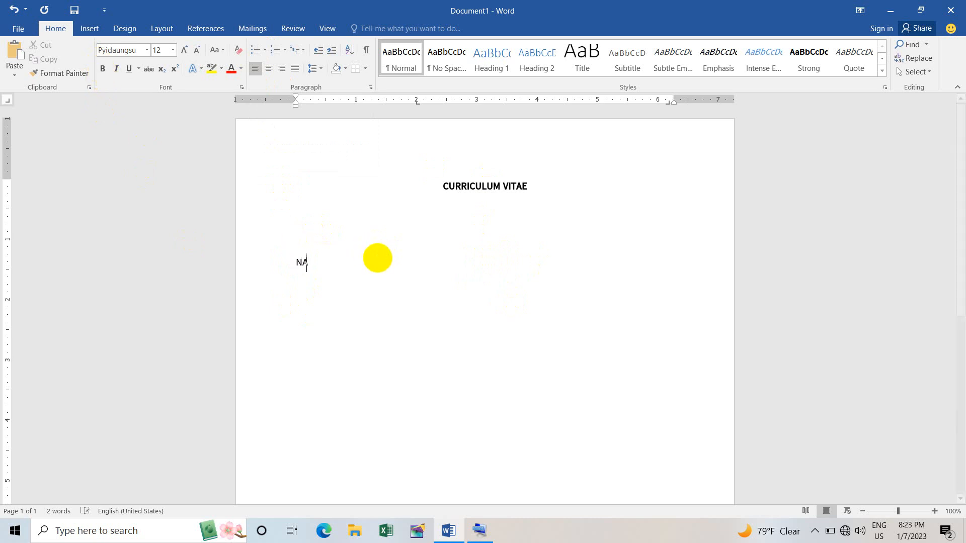
key(BackSpace)
key(BackSpace)
key(BackSpace)
text(ame)
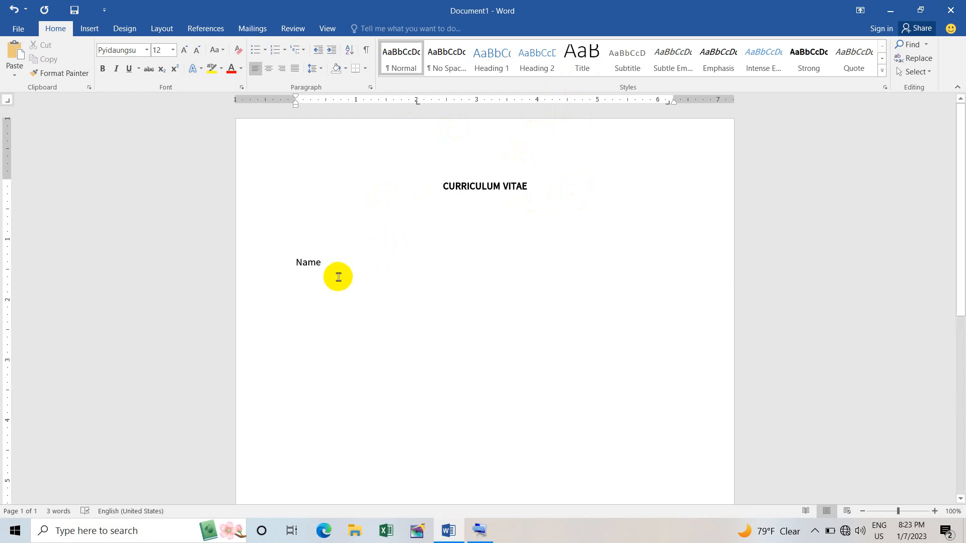
key(Tab)
key(Tab)
key(Tab)
key(Tab)
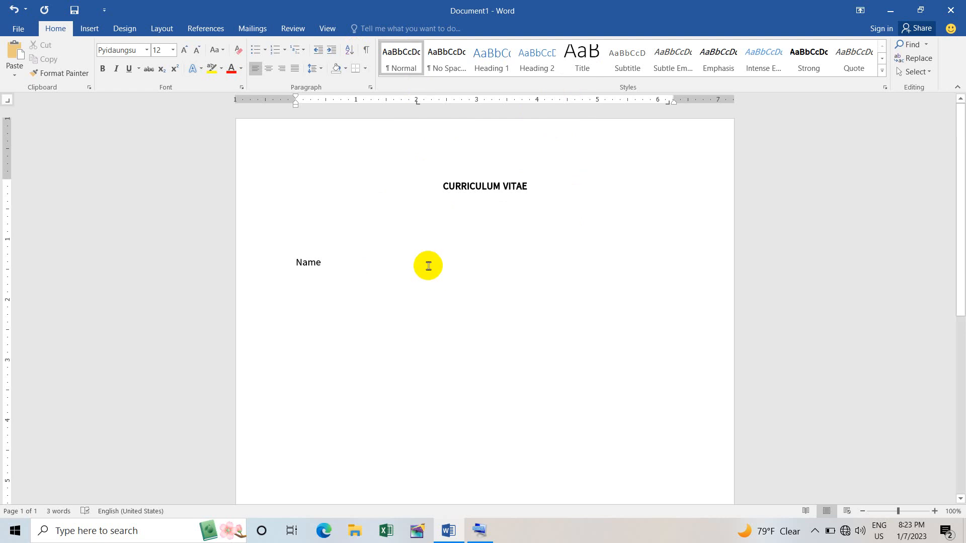
text(:------------------------------------------------------------)
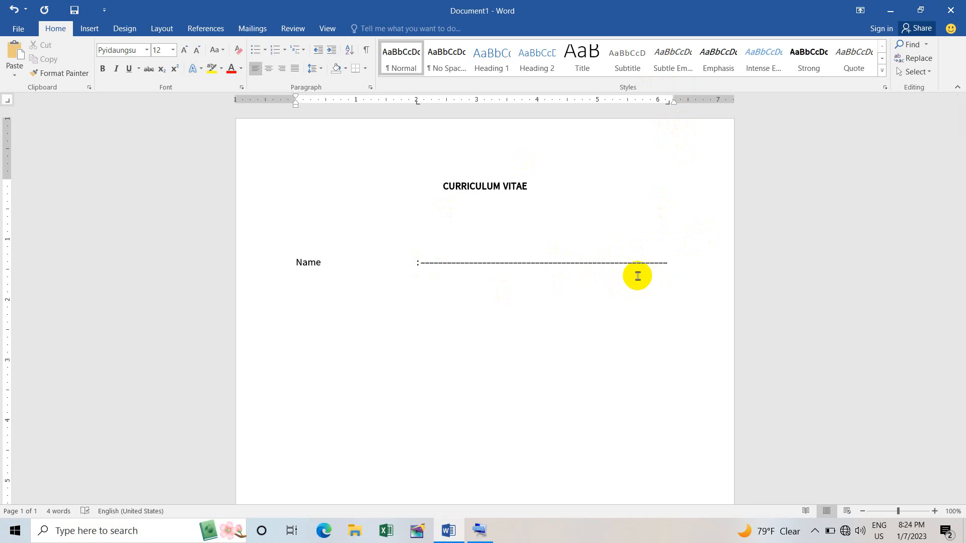
Add a "Father's Name" line below with a colon at the left tab stop and a dashed leader line.
key(Return)
key(BackSpace)
text(F)
key(BackSpace)
text(Father's Name)
key(Tab)
text(:)
key(ctrl+v)
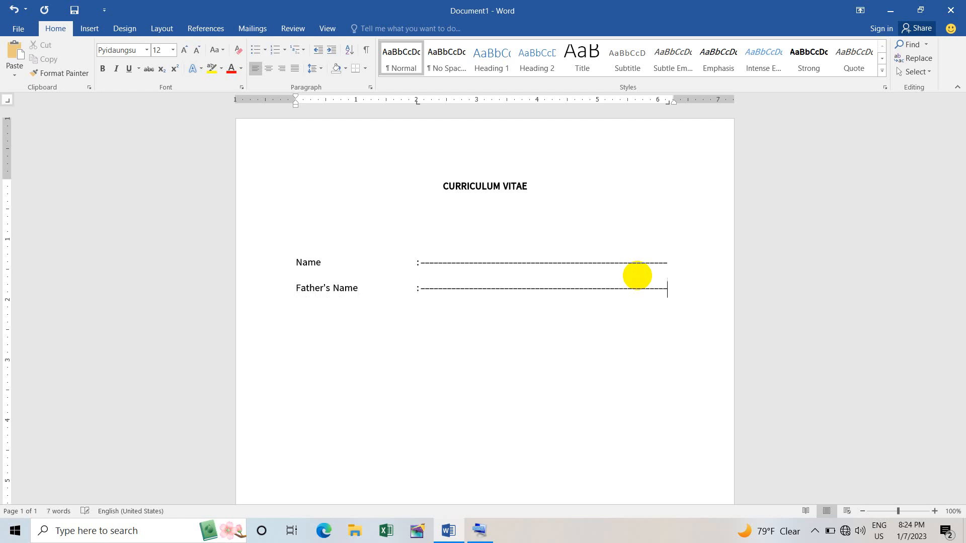
Add a "Date of Birth" line with a tabbed colon and a dashed leader line, and start a new line.
key(Return)
text(Date of Birth)
key(Tab)
text(:)
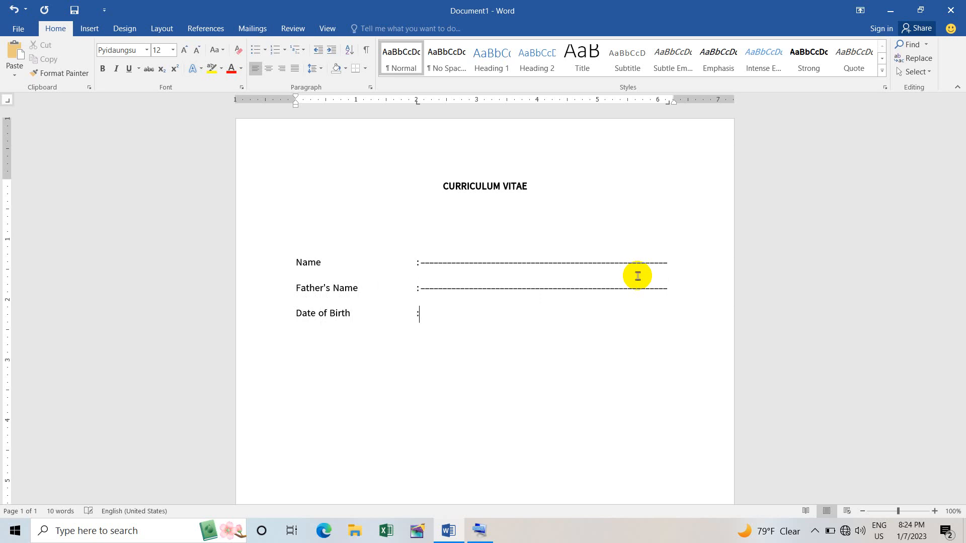
text(-------------------------------------------------------)
key(Return)
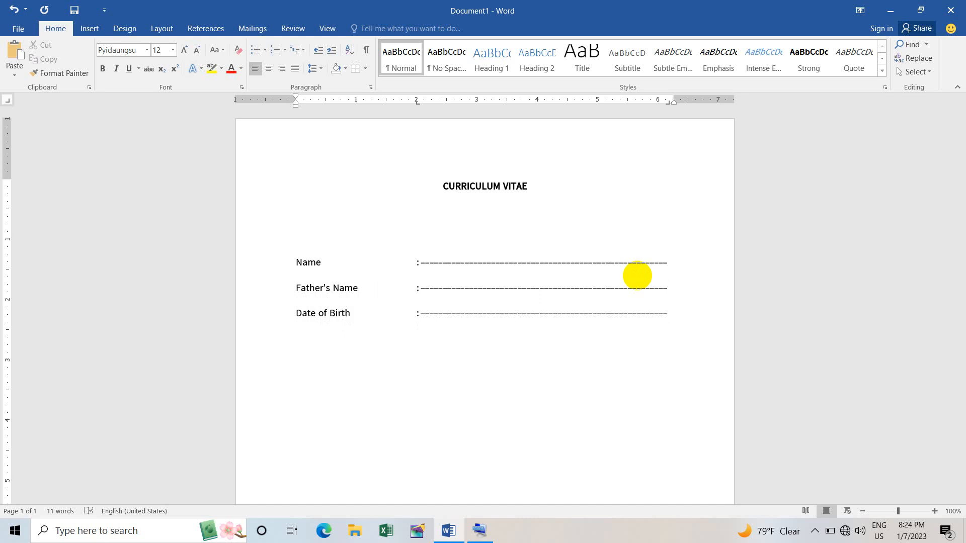
Add an "N.R.C No" line with a tabbed colon and a dashed leader line, and start a new line.
text(N.R.C No)
key(Tab)
key(Tab)
text(:--------------------------------------------------------)
key(Return)
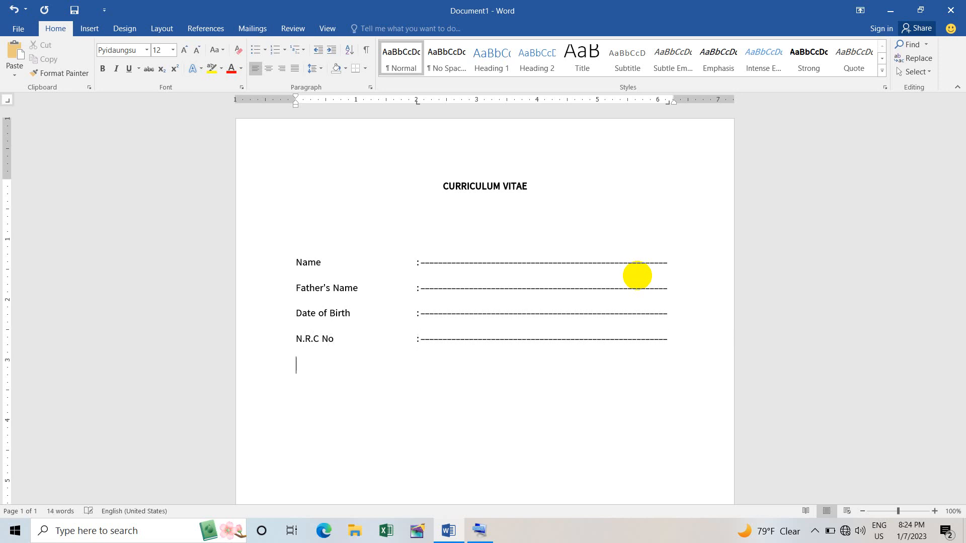
Add a "Marital Status" line with a tabbed colon and dashed leader line, correcting the doubled "s" in the label.
text(Marital Sstatus)
key(Tab)
text(:------------------------------------------------------------)
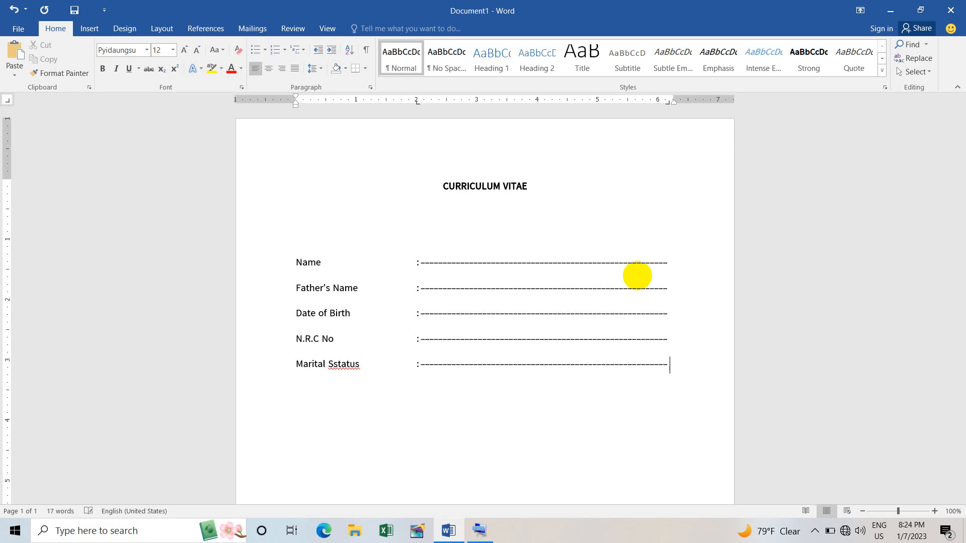
key(Return)
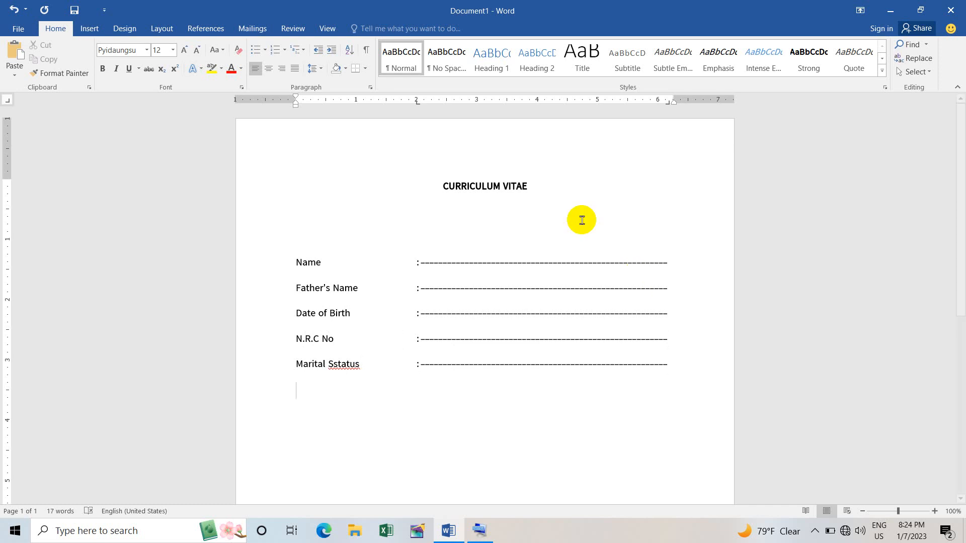
click(336, 364)
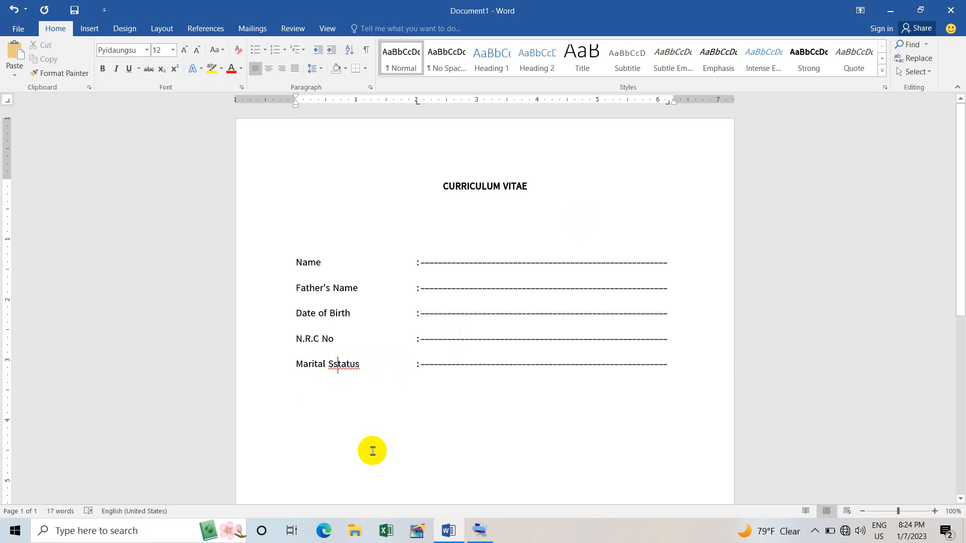
key(BackSpace)
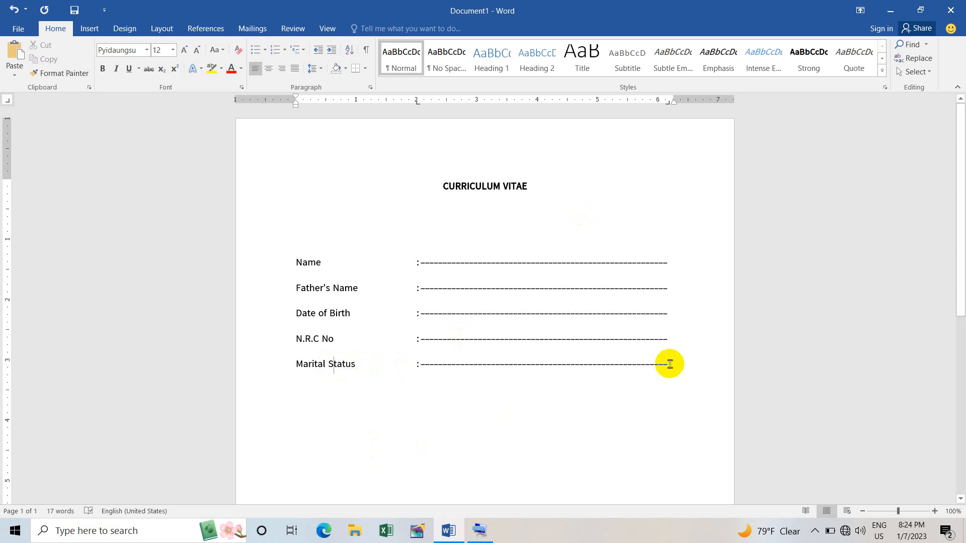
Add a "Gender" line below Marital Status with a tabbed colon and a dashed leader line.
click(669, 363)
key(Return)
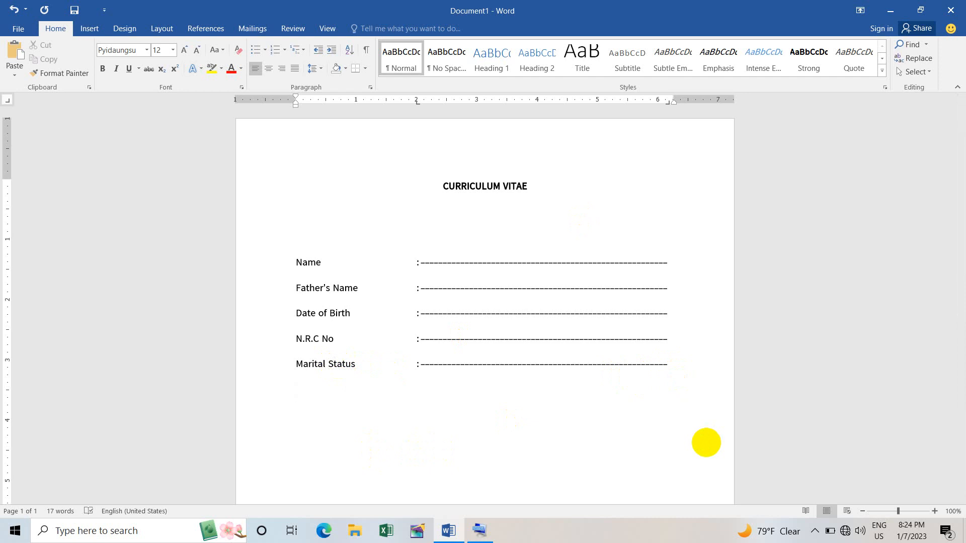
text(Gender)
key(Tab)
text(:----------------------------------------------------------)
key(Return)
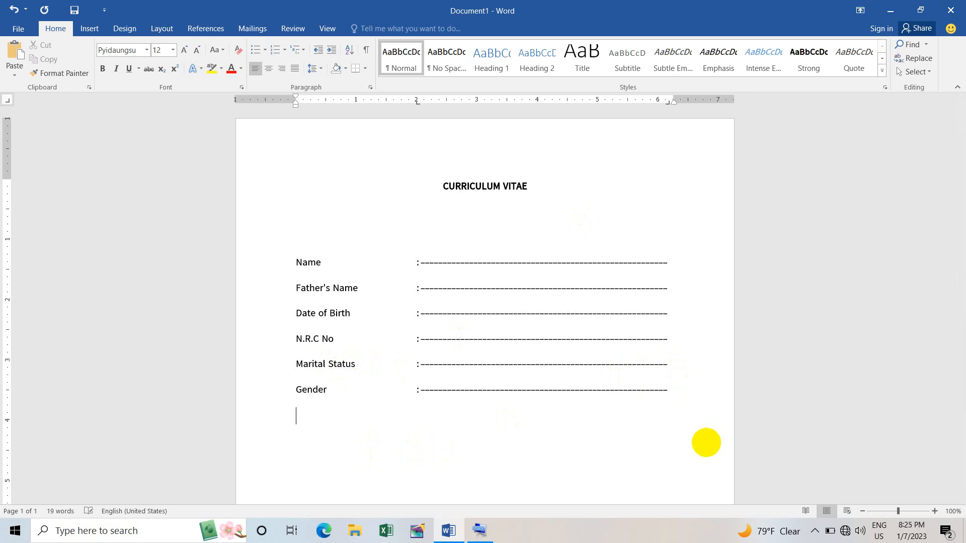
Add a "Nationally" line with a tabbed colon and a dashed leader line, and start a new line.
text(Nationally)
key(Tab)
key(ctrl+v)
key(Return)
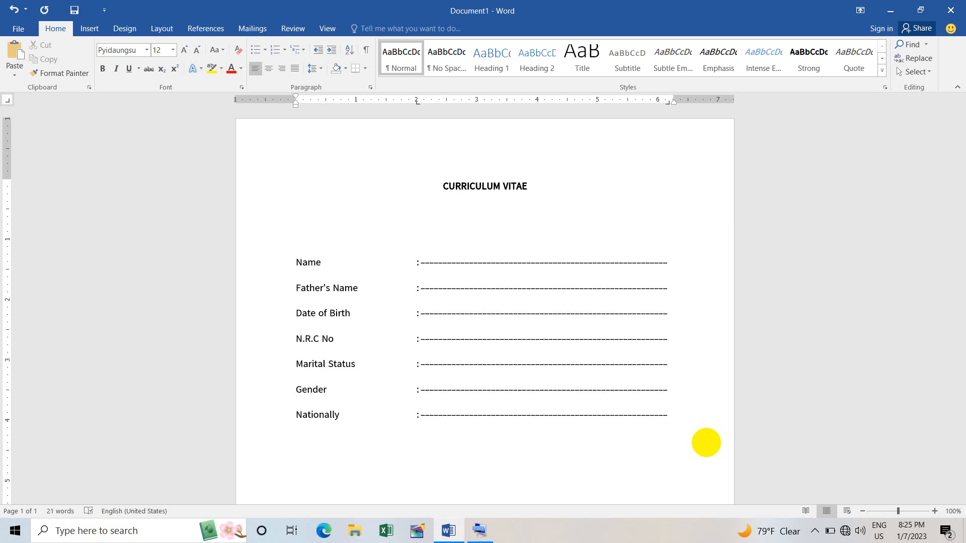
Add a "Religion" line with a tabbed colon and a dashed leader line, and start a new line.
text(Religion)
key(Tab)
text(:)
key(Tab)
key(Return)
key(BackSpace)
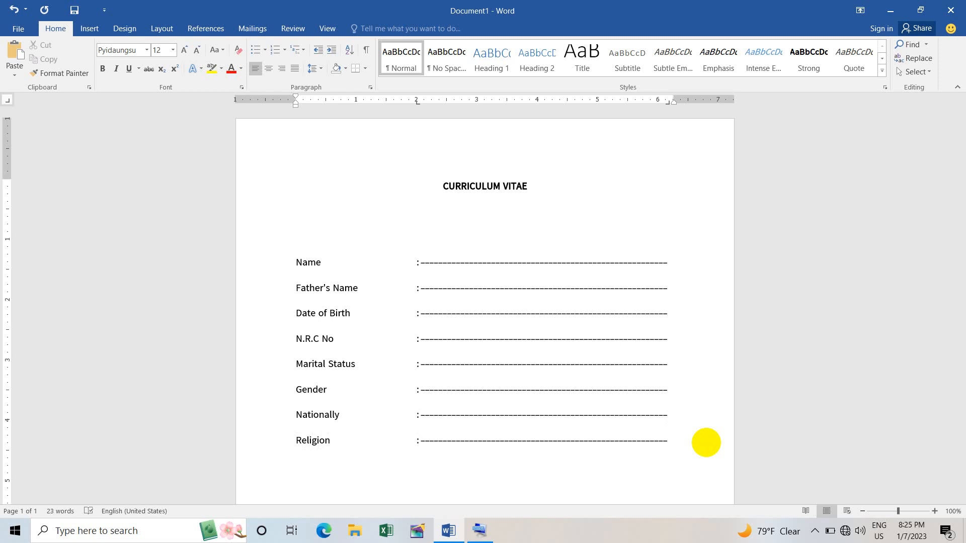
Add a "Race" line with a tabbed colon and dashed leader line, correcting the misspelled label.
text(Raec)
key(Tab)
key(BackSpace)
key(BackSpace)
key(BackSpace)
text(ce)
key(Tab)
text(:)
key(Tab)
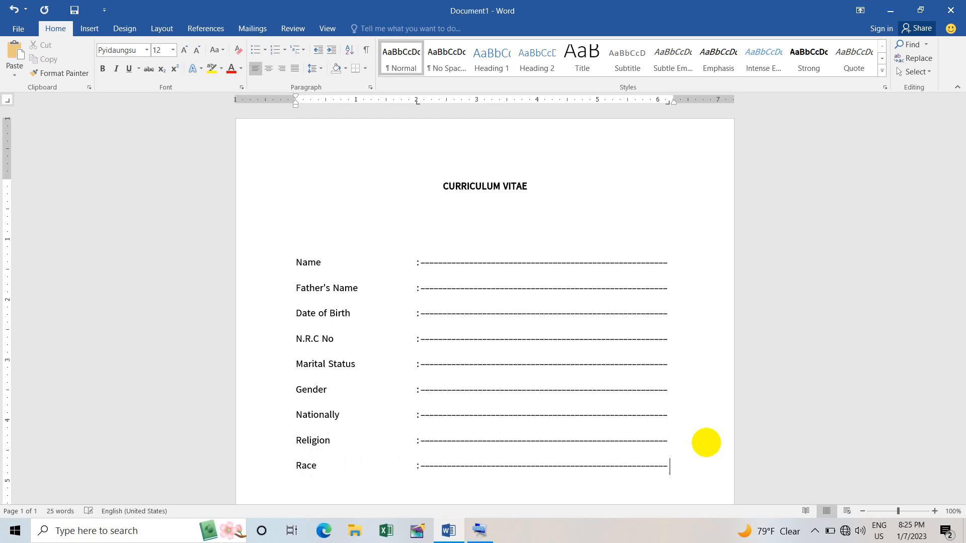
key(Return)
key(BackSpace)
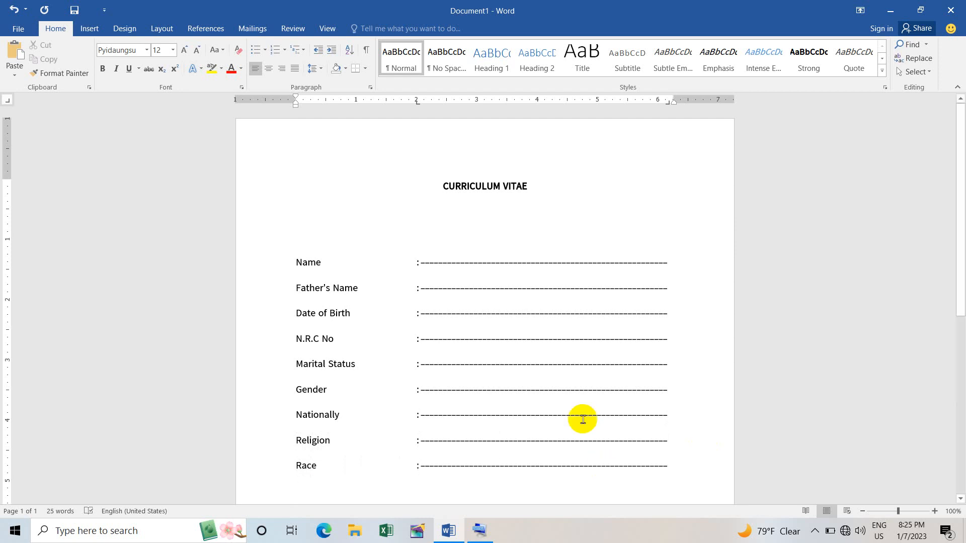
Add an "Education Qualification" line below Race with a tabbed colon and dashed leader line, correcting the label's spelling, and start a new line.
scroll(545, 333, down, 5)
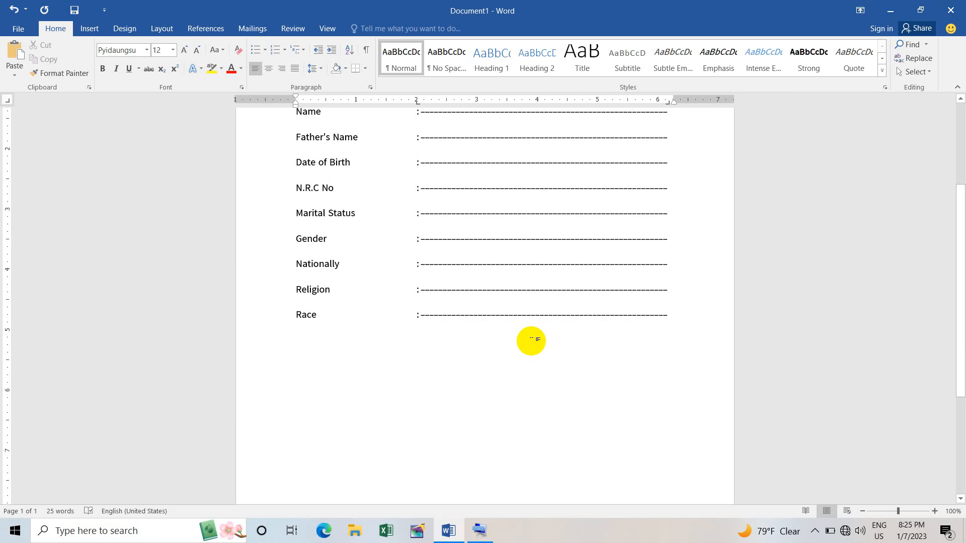
text(Education)
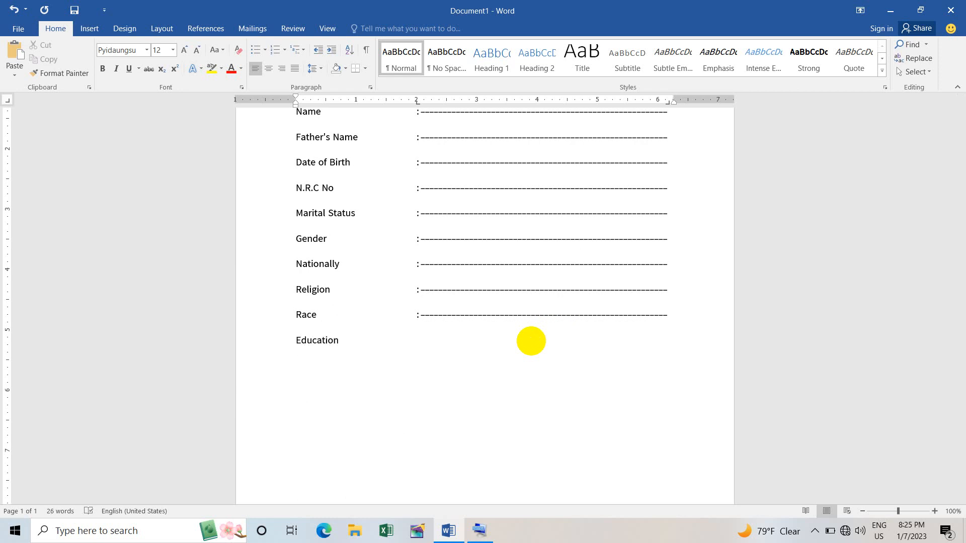
text( Qulification)
key(Tab)
text(:)
click(355, 341)
key(Tab)
key(BackSpace)
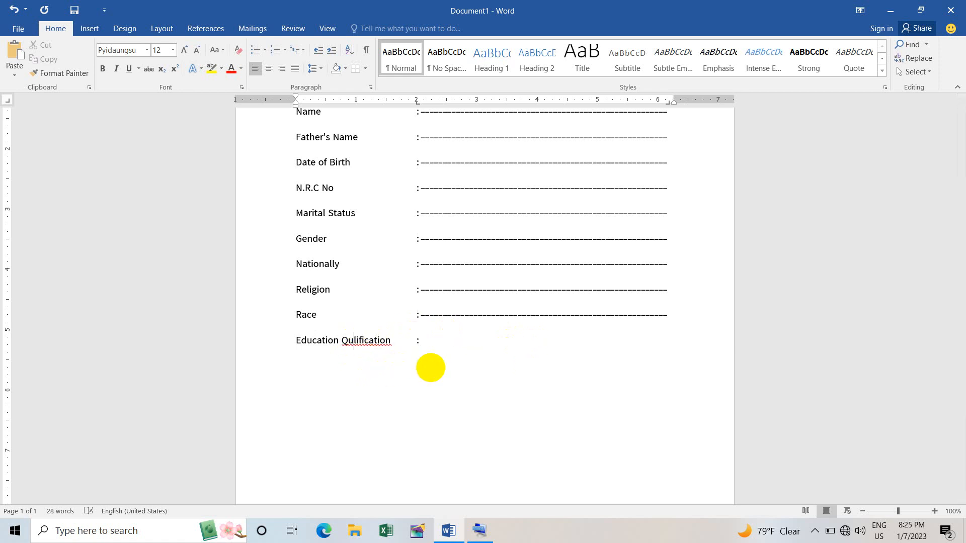
text(a)
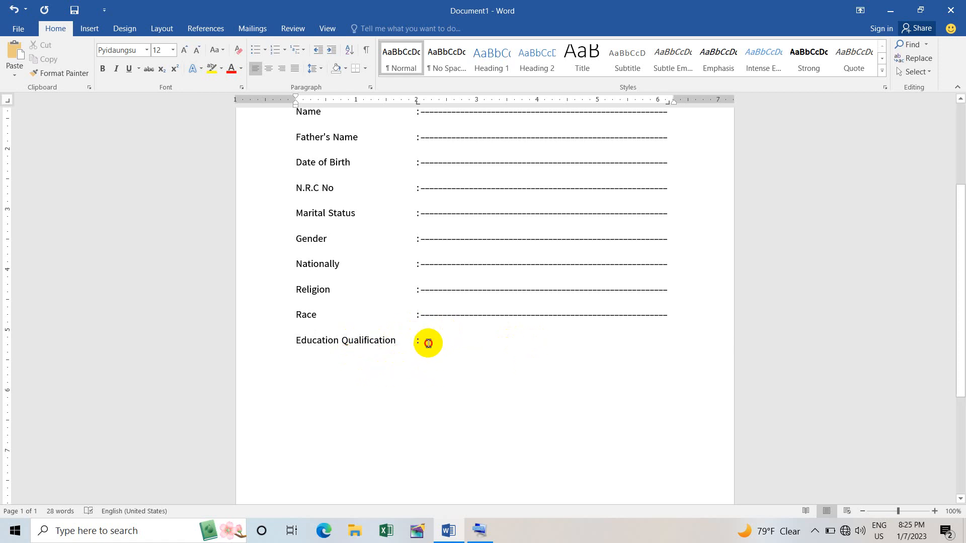
click(432, 340)
key(Tab)
key(Return)
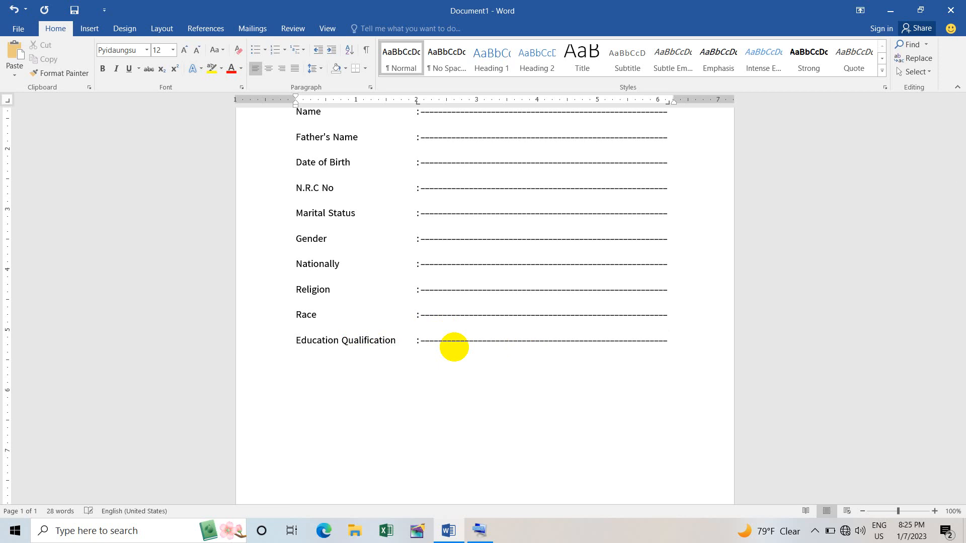
Add an "Other Qualification" line with a tabbed colon and a dashed leader line, and start a new line.
text(Other Qualificatino)
key(BackSpace)
key(BackSpace)
key(BackSpace)
key(BackSpace)
text(tion)
key(Tab)
text(:)
key(ctrl+v)
key(Return)
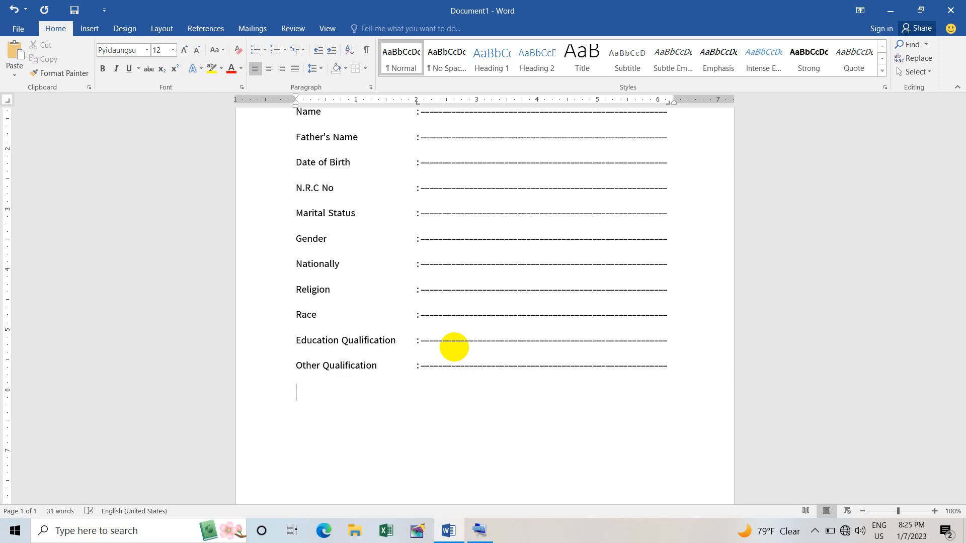
Add a "Working Experience" line with a tabbed colon and a dashed leader line, and start a new line.
text(Working Experience)
key(Tab)
key(Tab)
text(:)
text(------------------------------------------------------------)
key(Return)
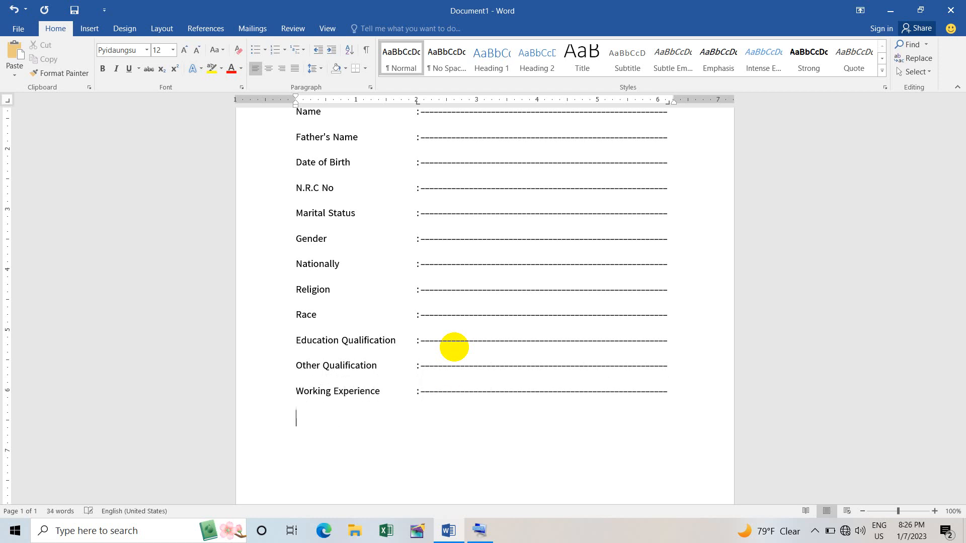
Add an "Address" line with a tabbed colon and a dashed leader line.
text(Address)
key(Tab)
key(Tab)
text(:)
key(ctrl+v)
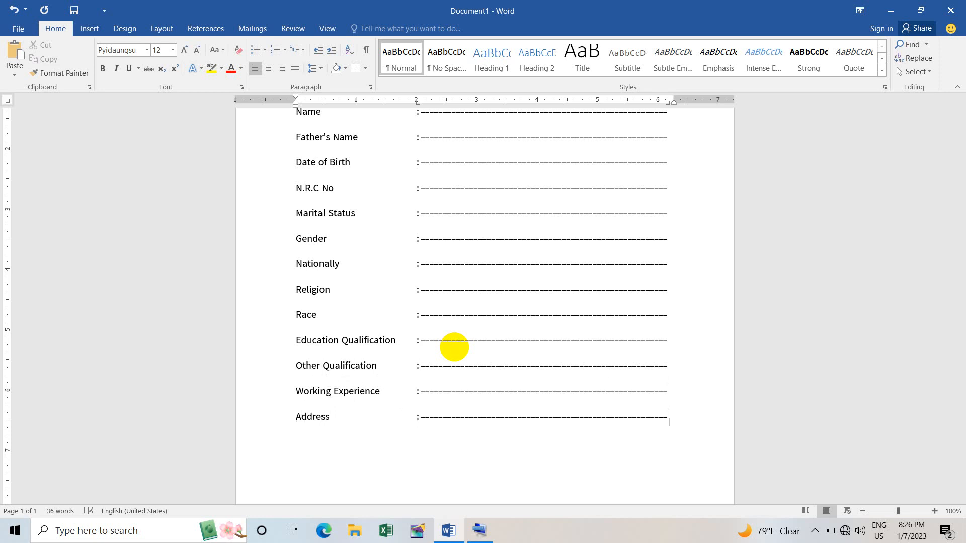
Add a "Contact No" line below Address with a tabbed colon and a dashed leader line.
key(Return)
text(Contact No)
key(Tab)
key(Tab)
text(:)
key(ctrl+v)
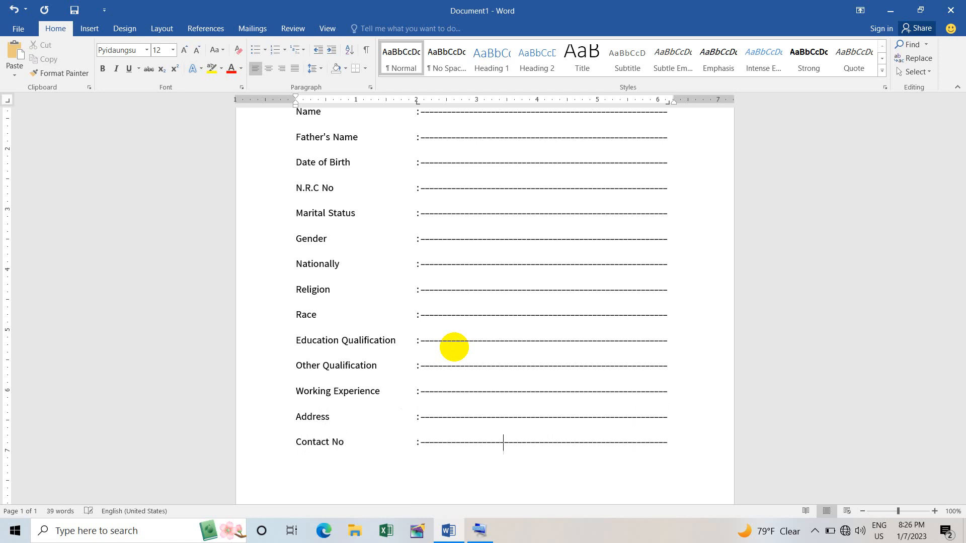
Add an "Email Address" line below Contact No with a tabbed colon and dashed leader line, and start a new line.
key(Return)
text(Ex)
key(BackSpace)
text(mail Address)
key(Tab)
text(:)
key(ctrl+v)
key(Return)
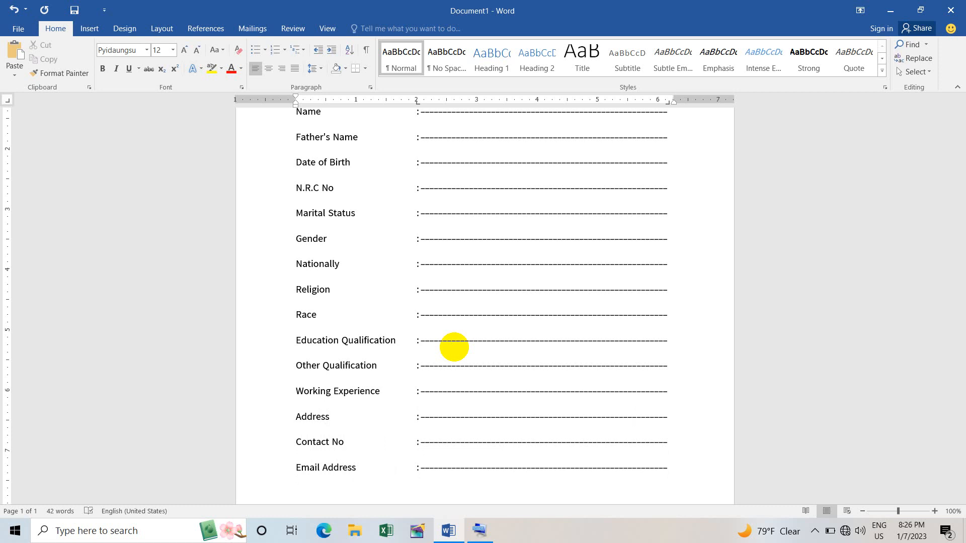
Add an "Expected Salary" line with a tabbed colon and dashed leader line, retyping the label in the correct letter case.
text(eXPECTE)
key(BackSpace)
key(BackSpace)
key(BackSpace)
key(BackSpace)
key(BackSpace)
key(BackSpace)
key(BackSpace)
key(BackSpace)
text(eX)
key(BackSpace)
key(BackSpace)
text(Expected Salary)
key(Tab)
text(:)
key(ctrl+v)
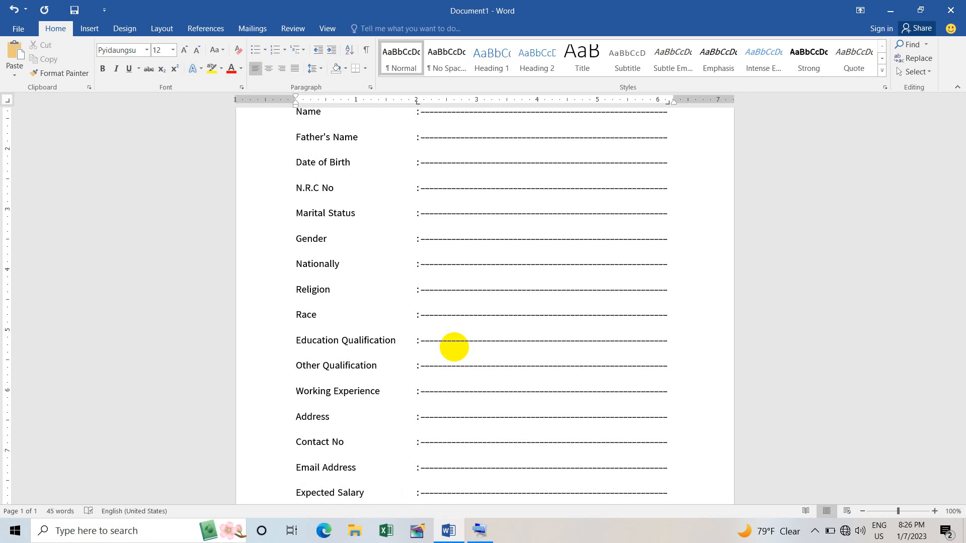
Start a new line below Expected Salary and set a decimal tab stop at 5 inches.
scroll(454, 347, up, 3)
scroll(442, 314, down, 6)
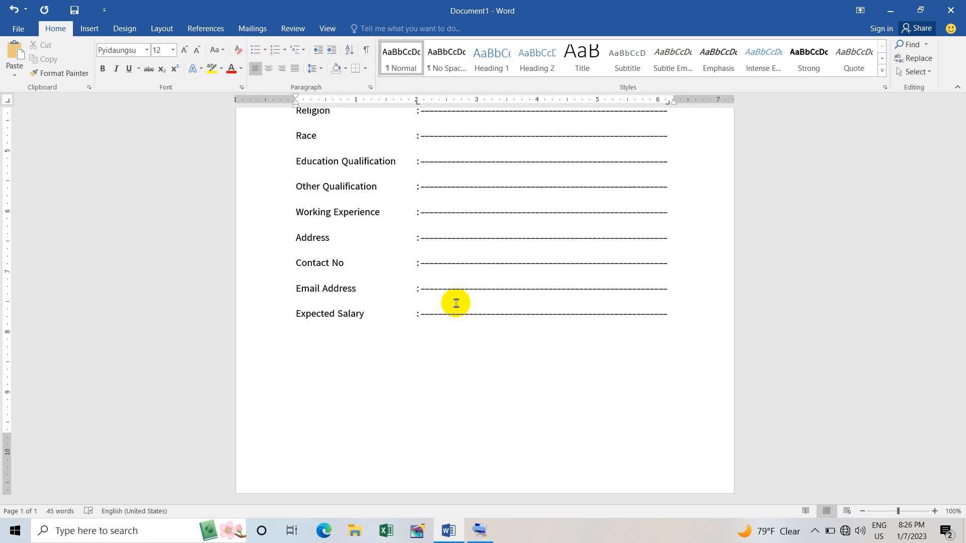
scroll(456, 304, up, 5)
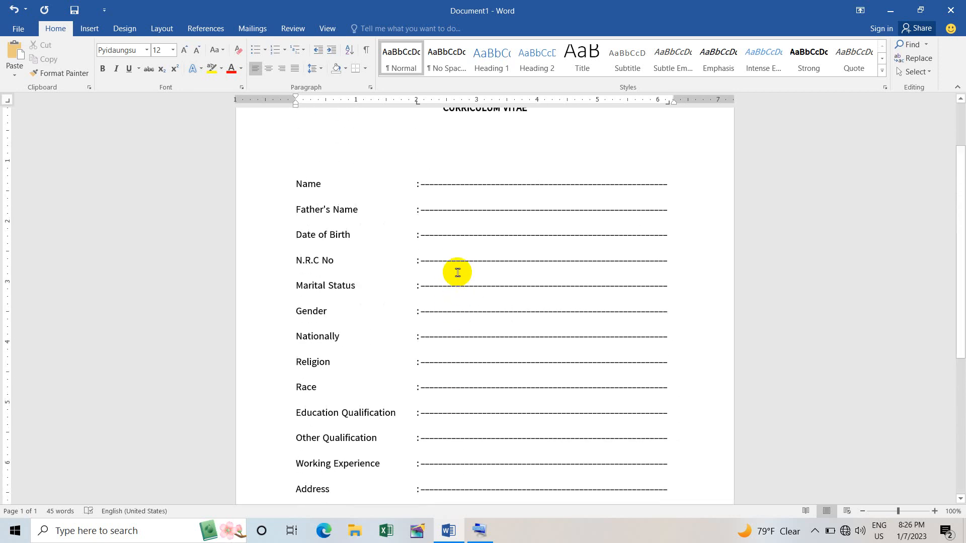
scroll(457, 272, up, 2)
scroll(457, 272, down, 6)
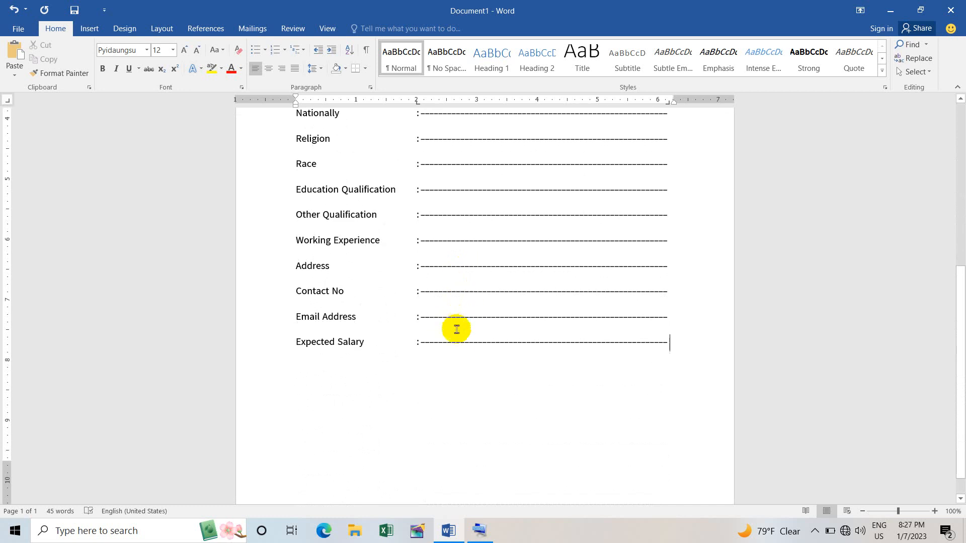
key(Return)
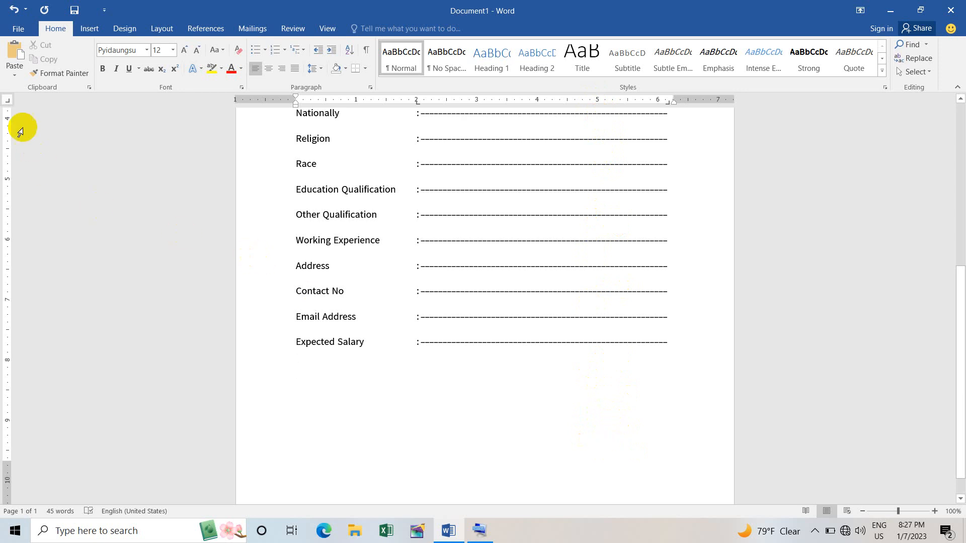
click(7, 102)
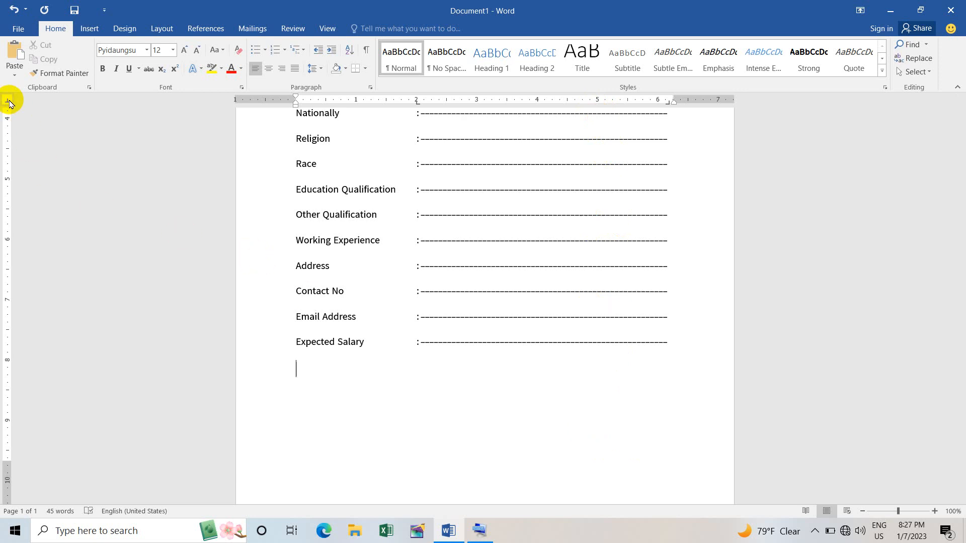
click(598, 100)
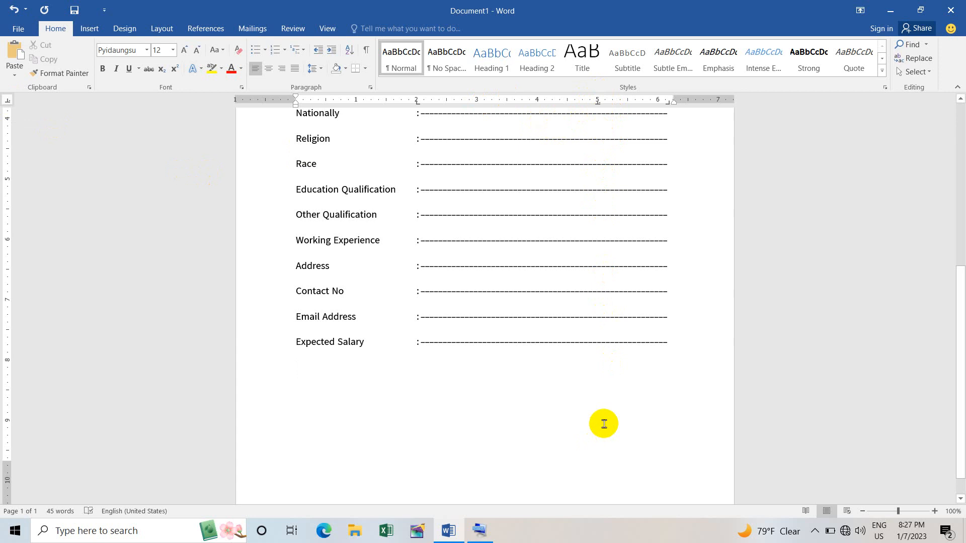
Add three more line breaks below Expected Salary and enter "Signature" at the 5-inch tab stop.
key(Return)
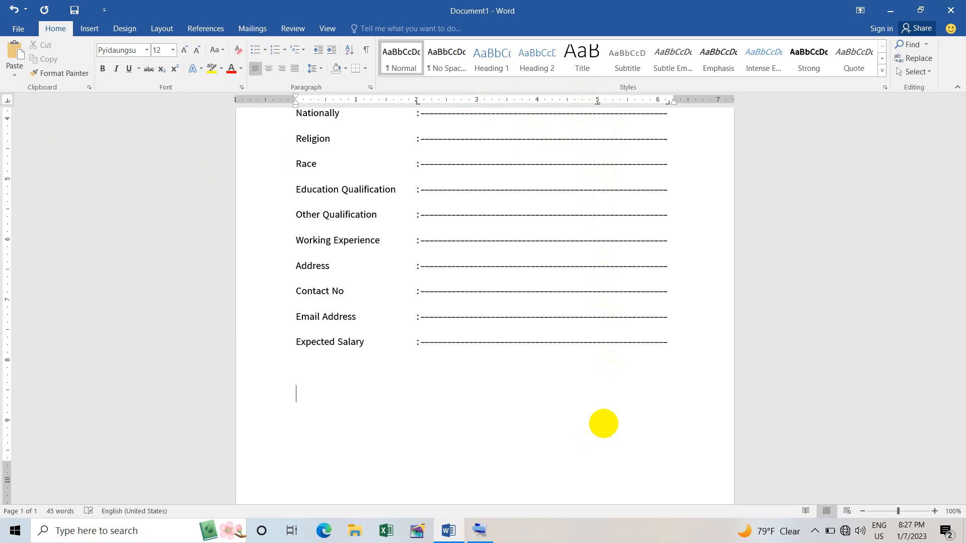
key(Return)
scroll(537, 360, down, 6)
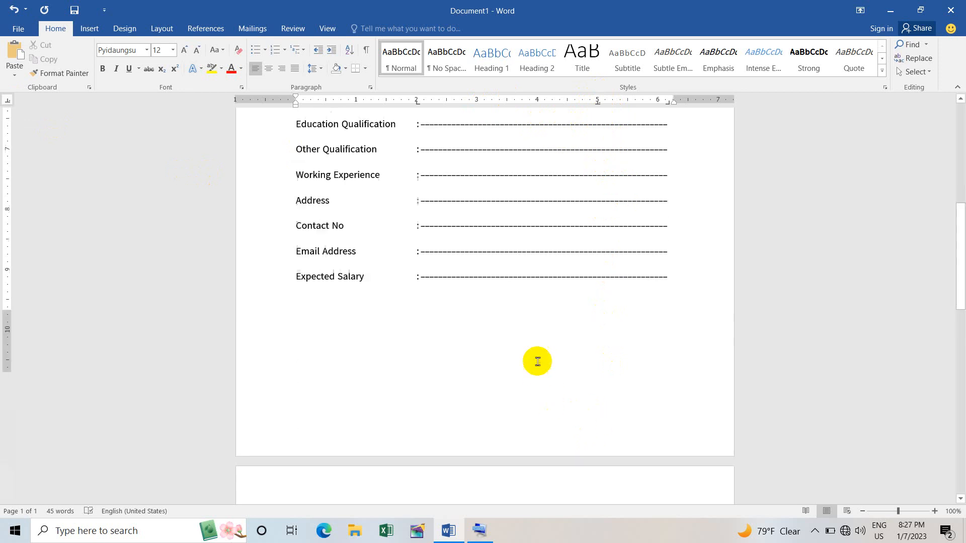
scroll(537, 360, up, 2)
key(Return)
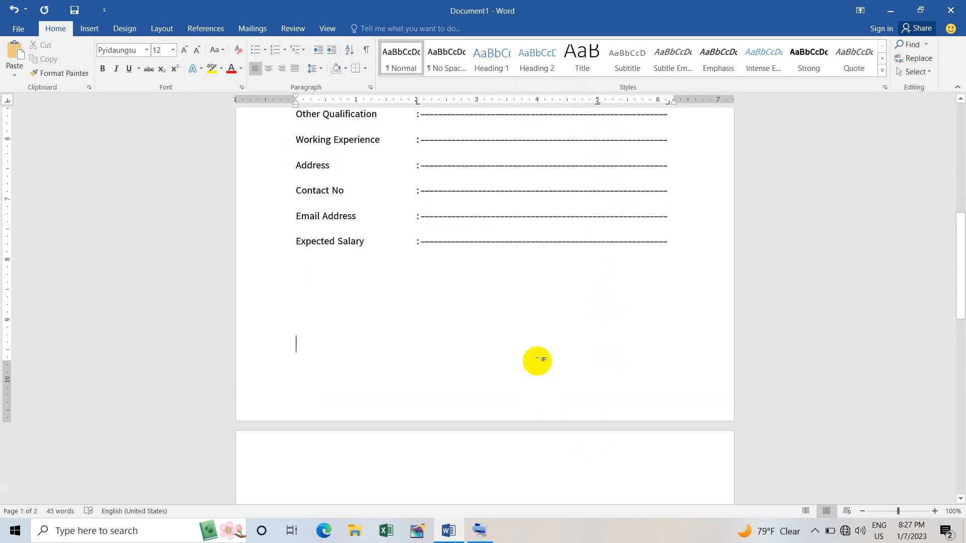
key(Tab)
key(Tab)
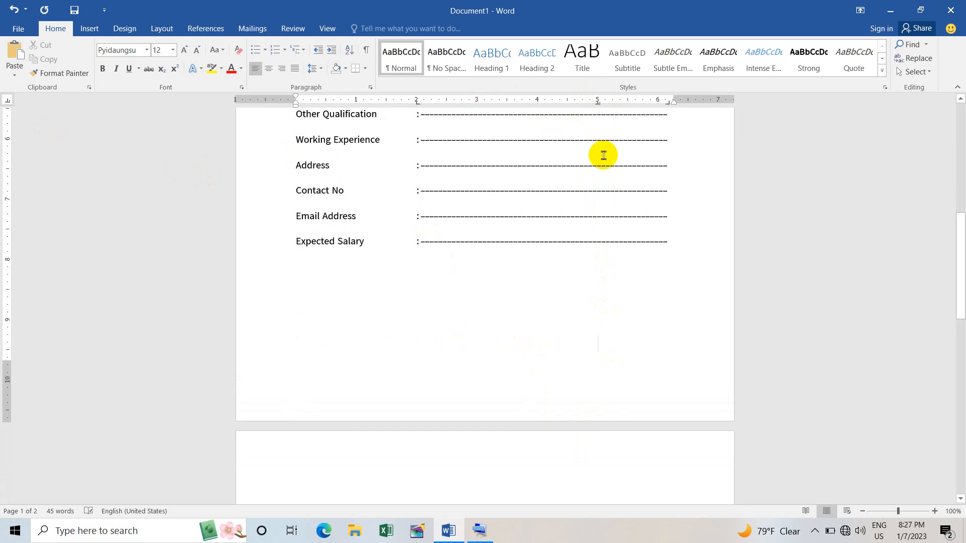
scroll(603, 155, up, 4)
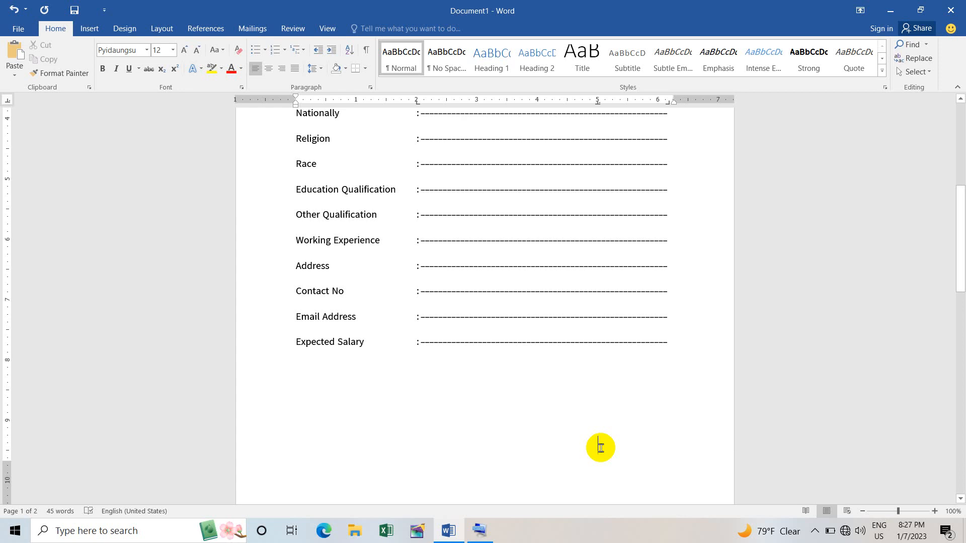
text(S)
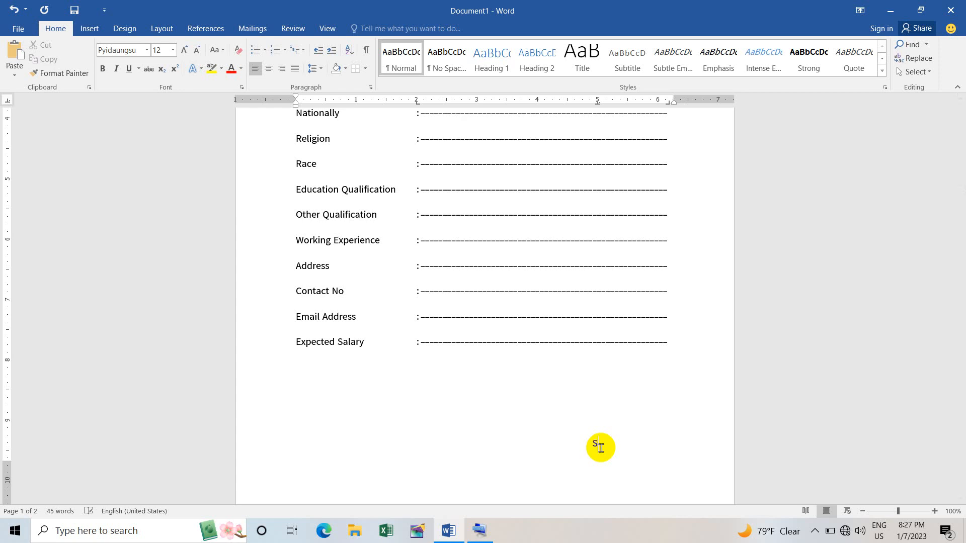
text(ignature)
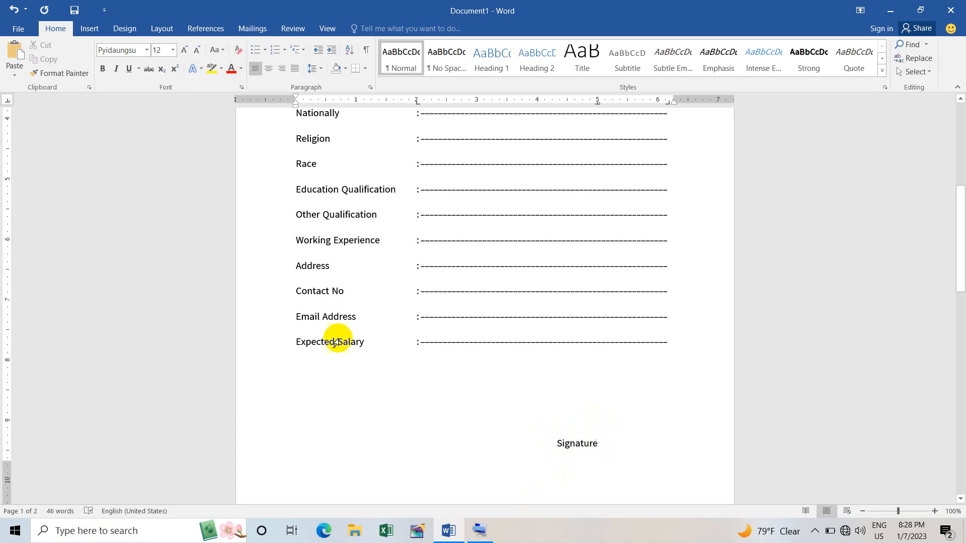
Draw a straight horizontal line about 1.3 inches long just above the word "Signature".
click(101, 31)
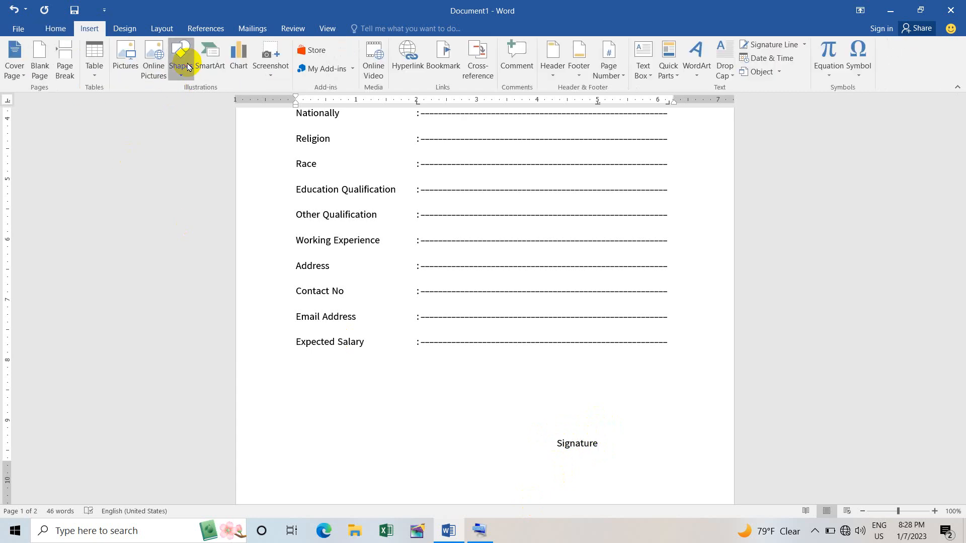
click(189, 72)
click(187, 101)
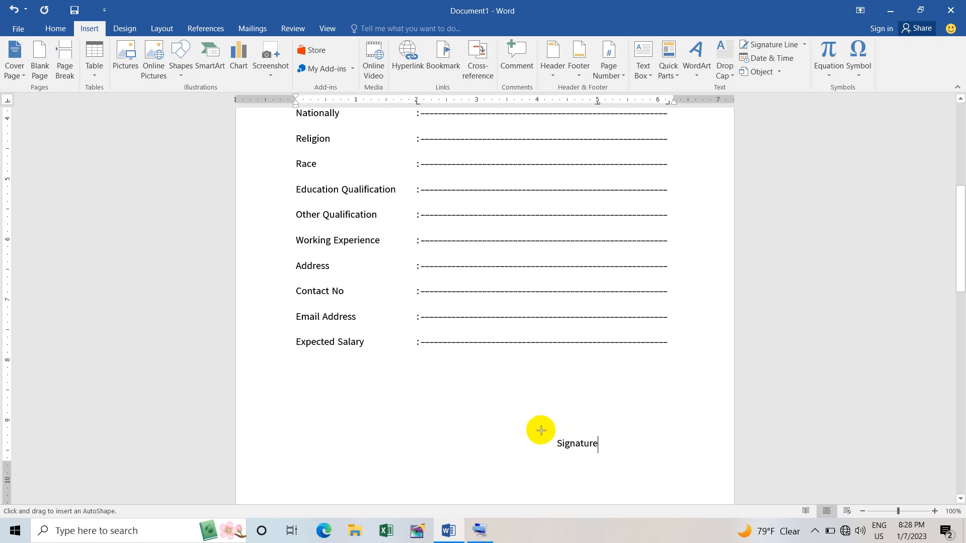
drag(540, 430, 619, 431)
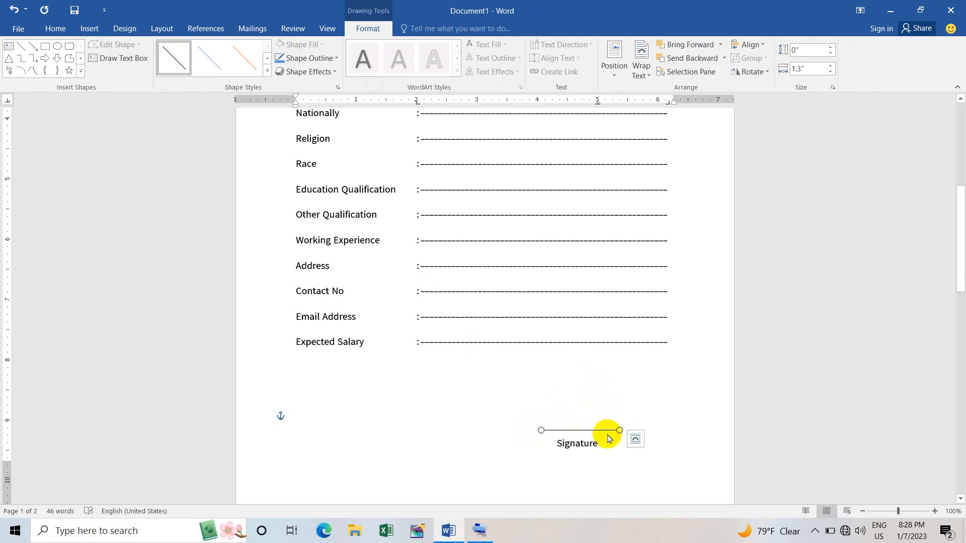
click(651, 413)
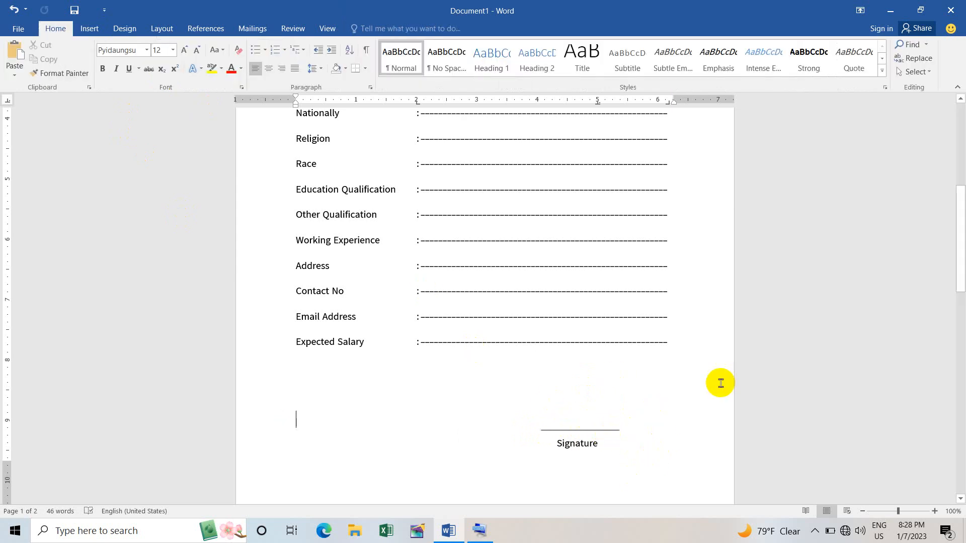
Draw a rectangle about 1.08 inches high and 1.03 inches wide to the right of the CURRICULUM VITAE title, and shift it slightly up and left.
scroll(548, 350, down, 2)
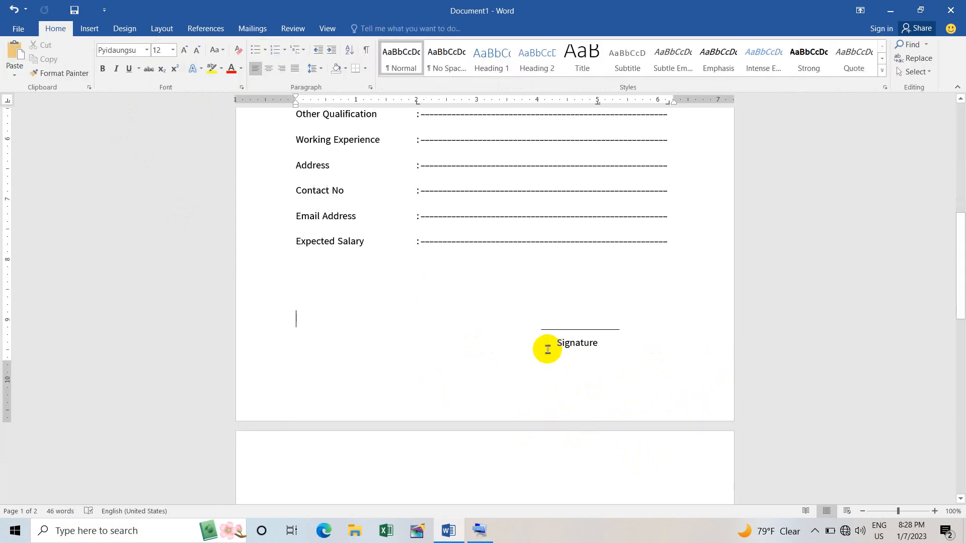
scroll(548, 350, up, 2)
scroll(548, 350, up, 6)
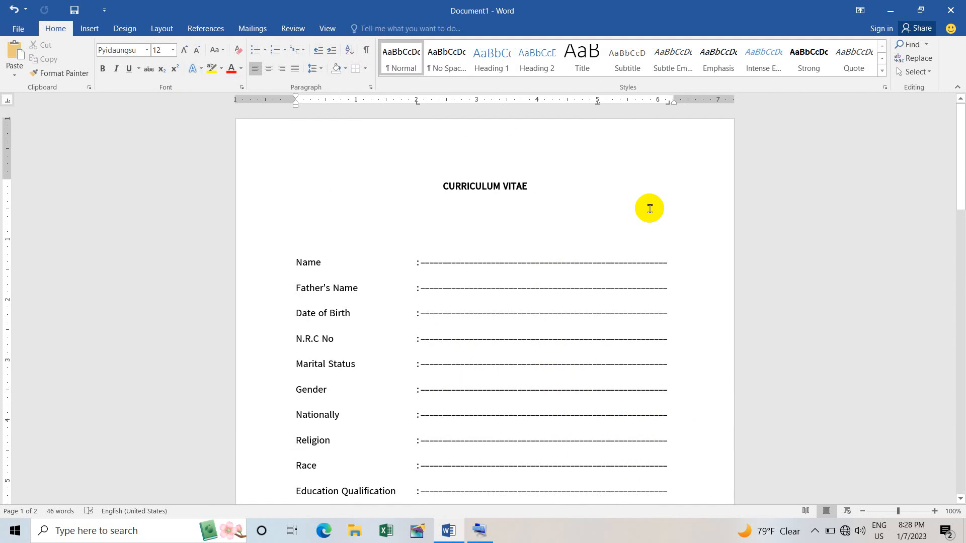
click(88, 28)
click(180, 59)
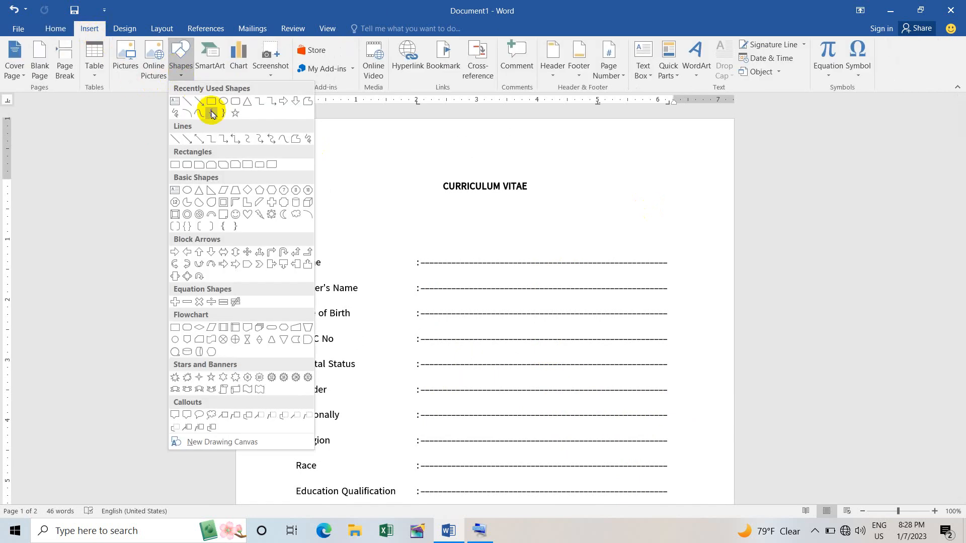
click(212, 107)
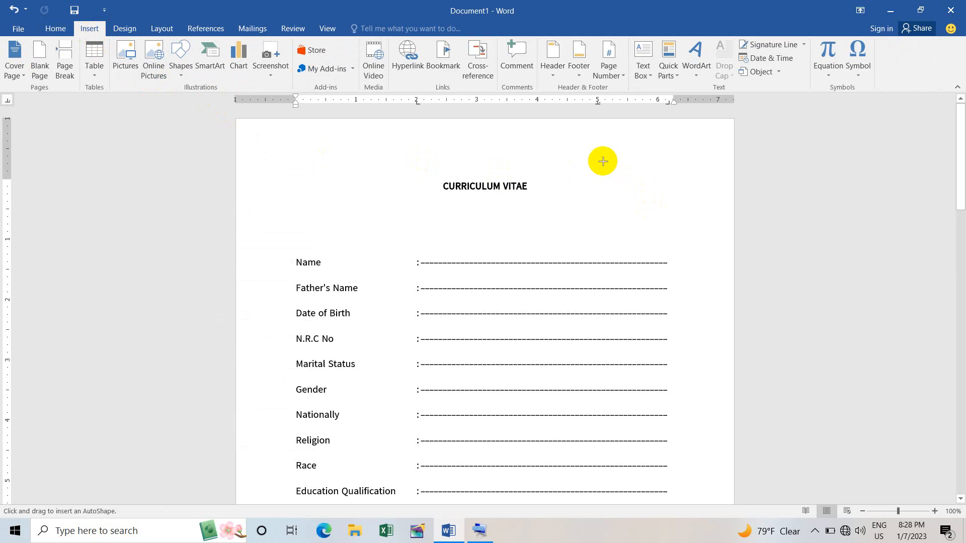
drag(602, 161, 665, 227)
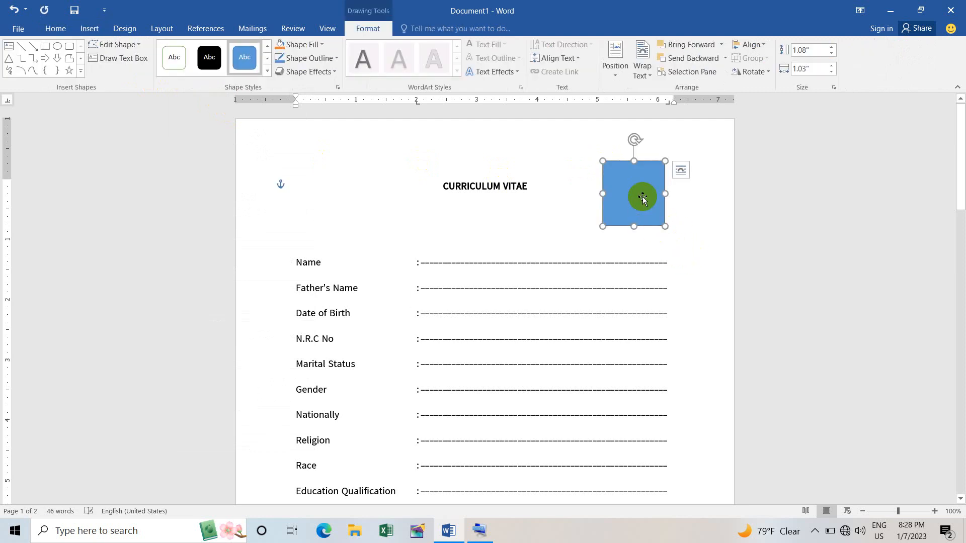
drag(642, 190, 621, 190)
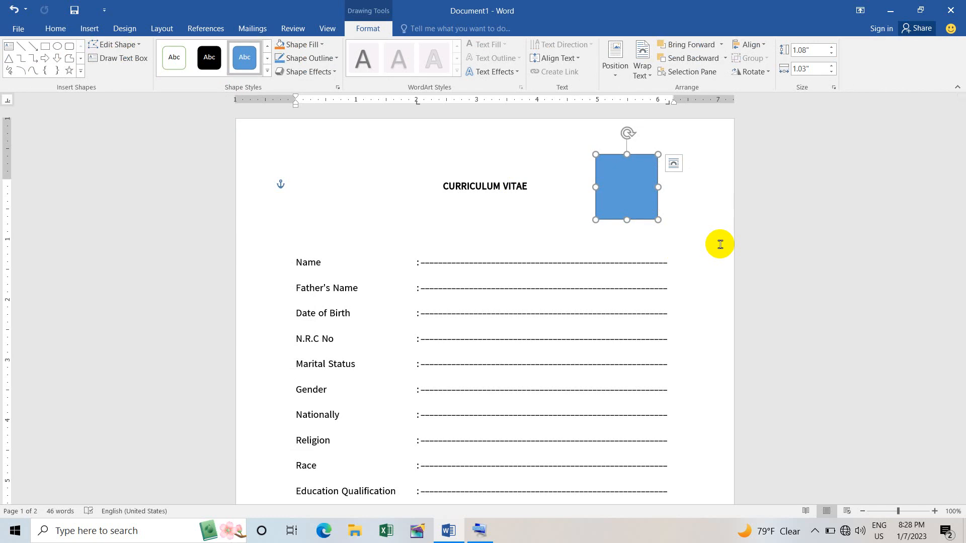
click(639, 177)
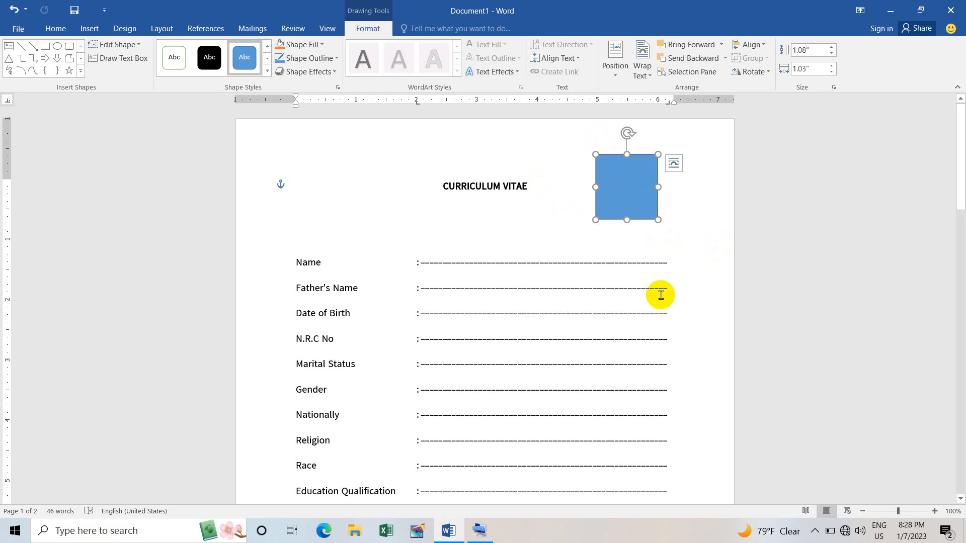
Shift the rectangle beside the title slightly right and set its height to 1.3" and width to 1.1".
drag(619, 185, 640, 190)
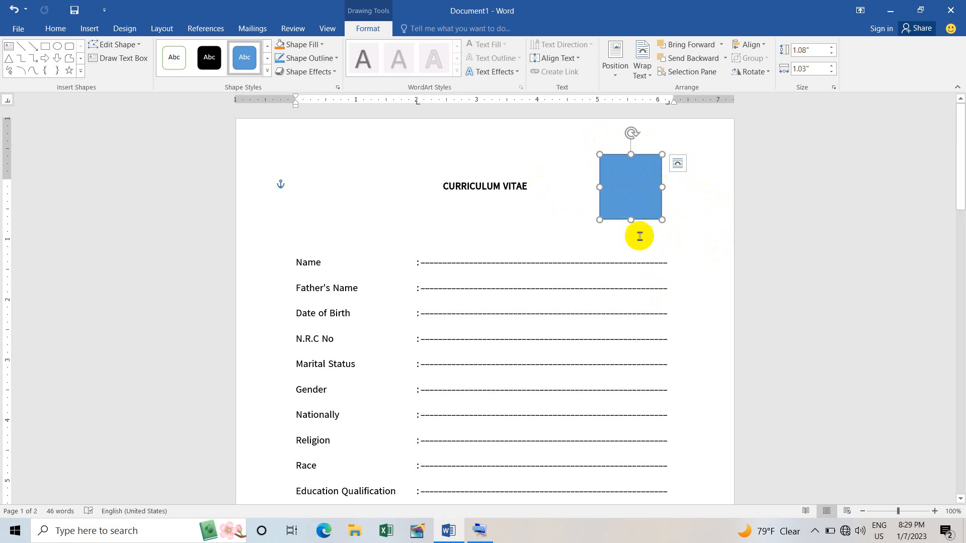
drag(637, 205, 637, 205)
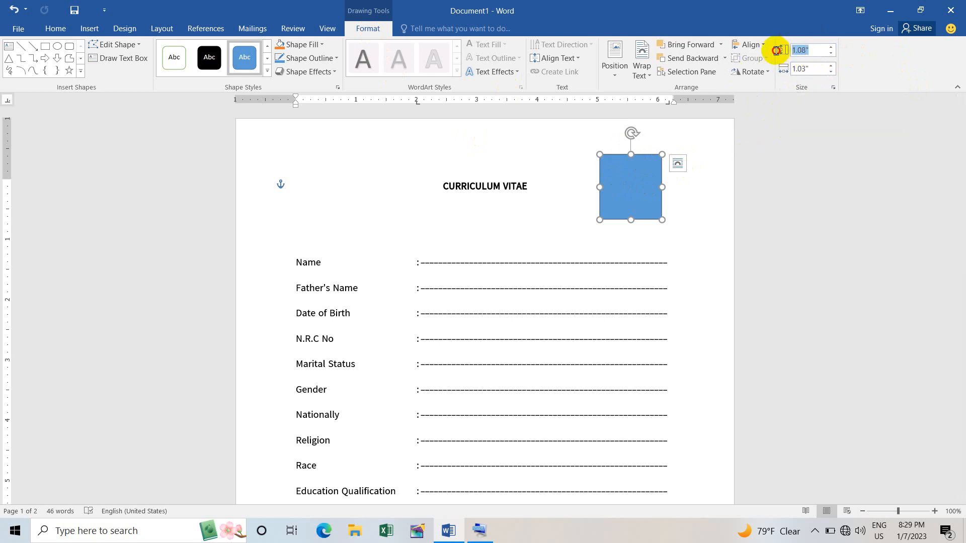
click(817, 69)
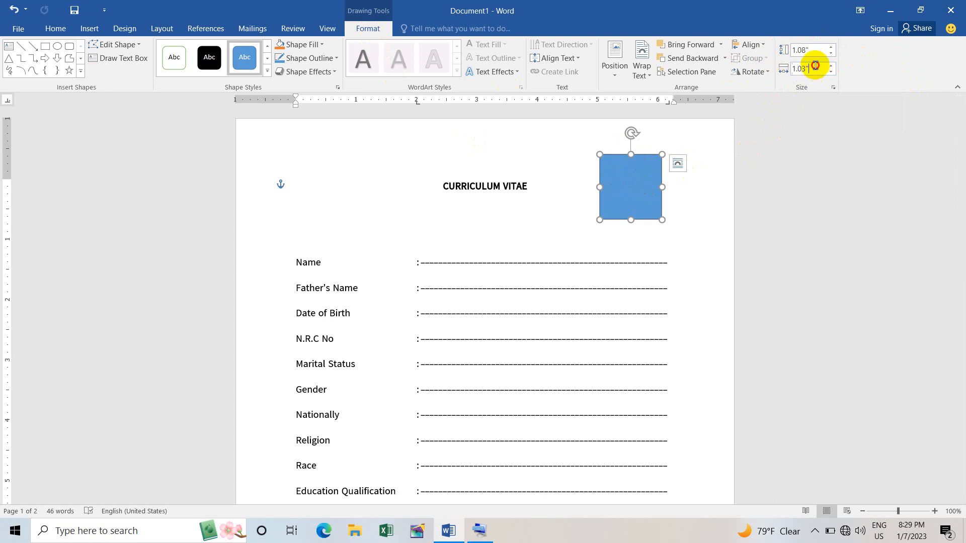
click(787, 51)
drag(787, 51, 825, 50)
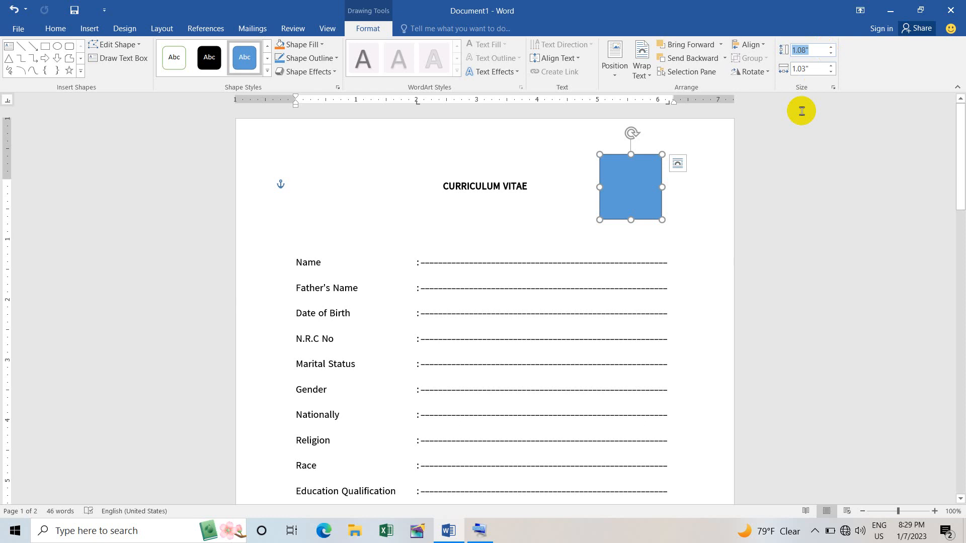
text(1.3)
click(819, 70)
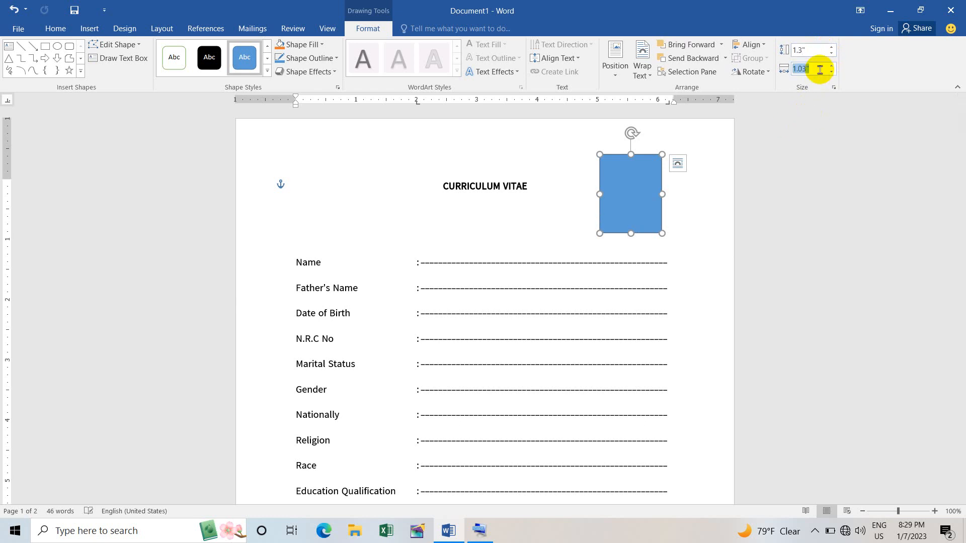
text(1.41)
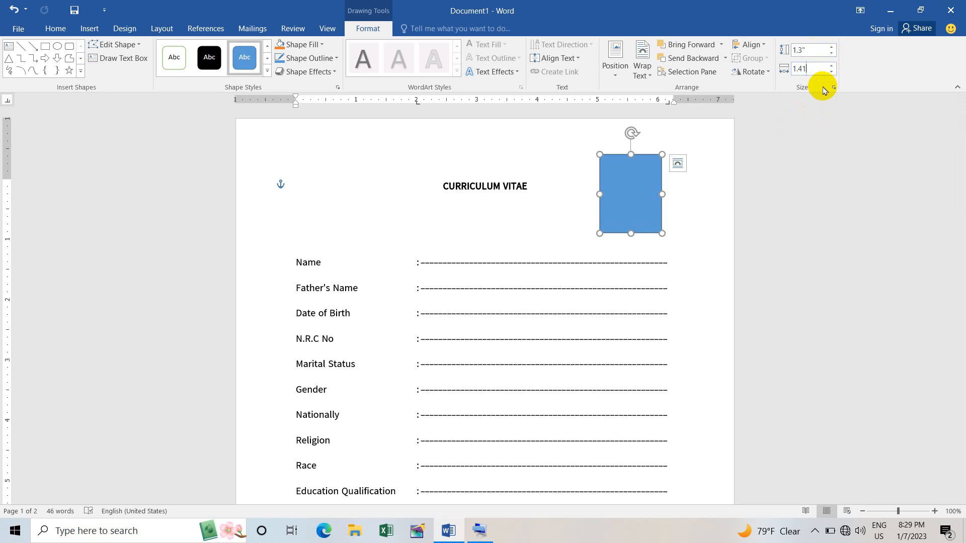
key(BackSpace)
key(BackSpace)
text(1)
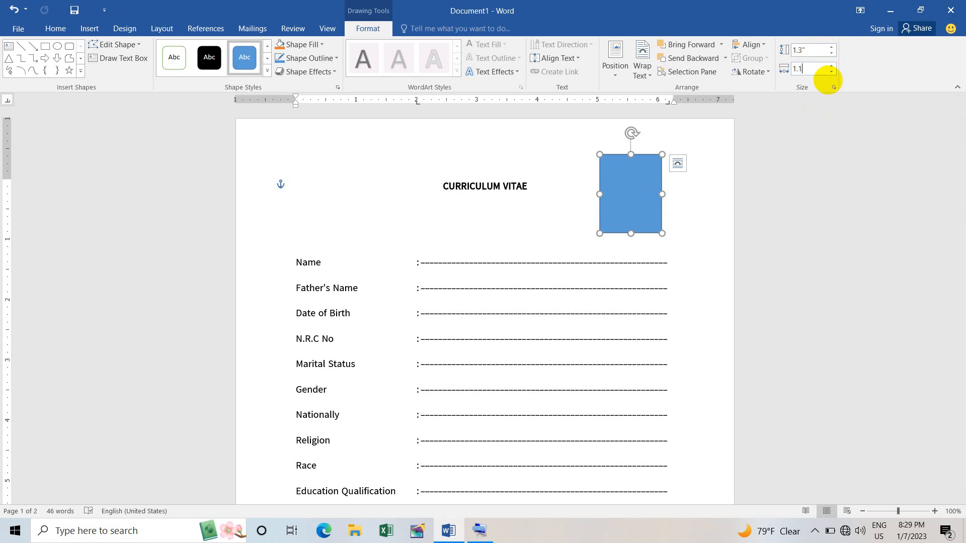
key(Return)
Move the resized rectangle slightly up beside the CURRICULUM VITAE title.
click(638, 216)
click(652, 183)
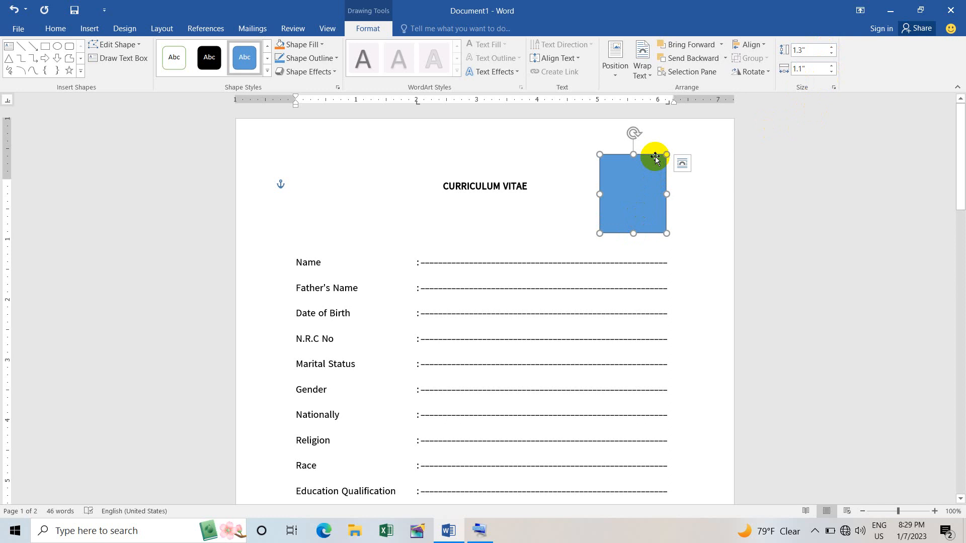
drag(655, 156, 654, 158)
drag(653, 156, 652, 150)
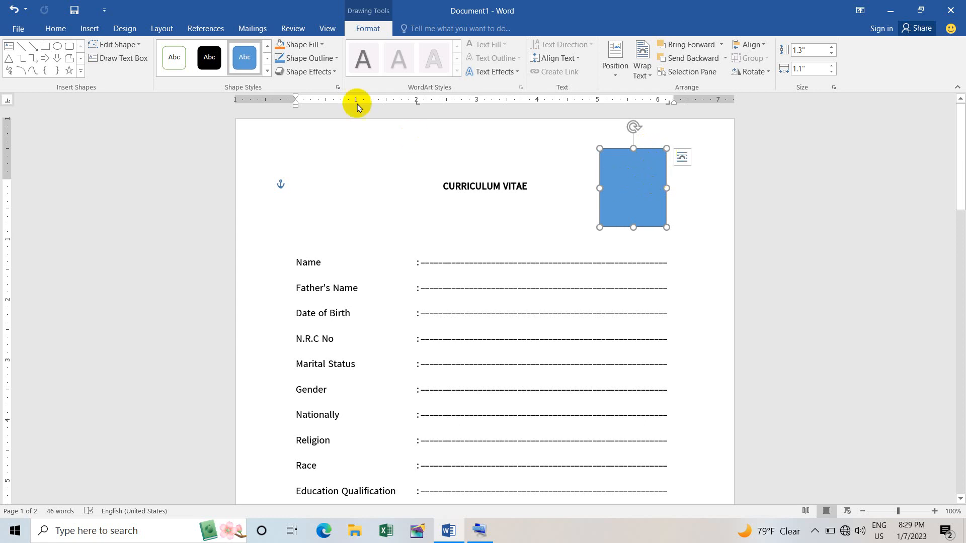
Remove the rectangle's fill and give it a black outline.
click(309, 45)
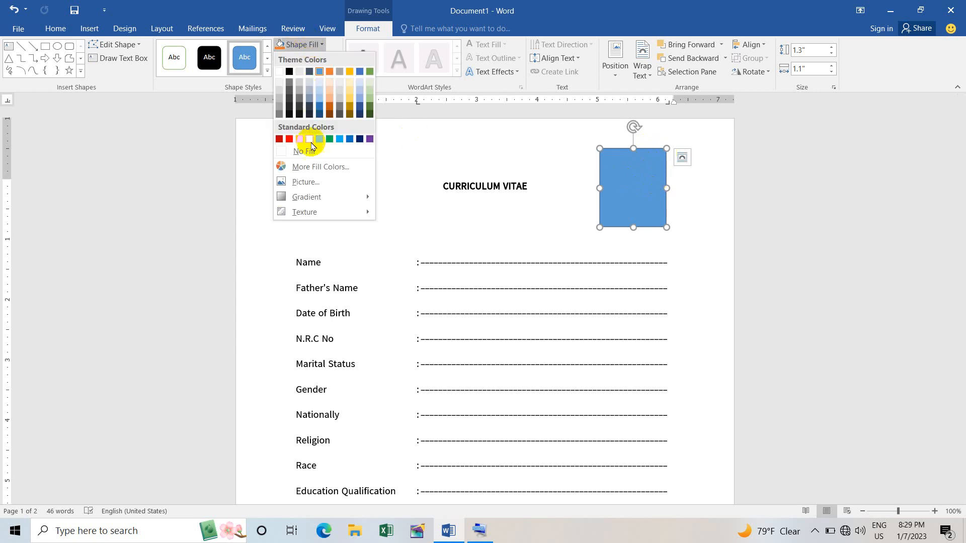
click(316, 152)
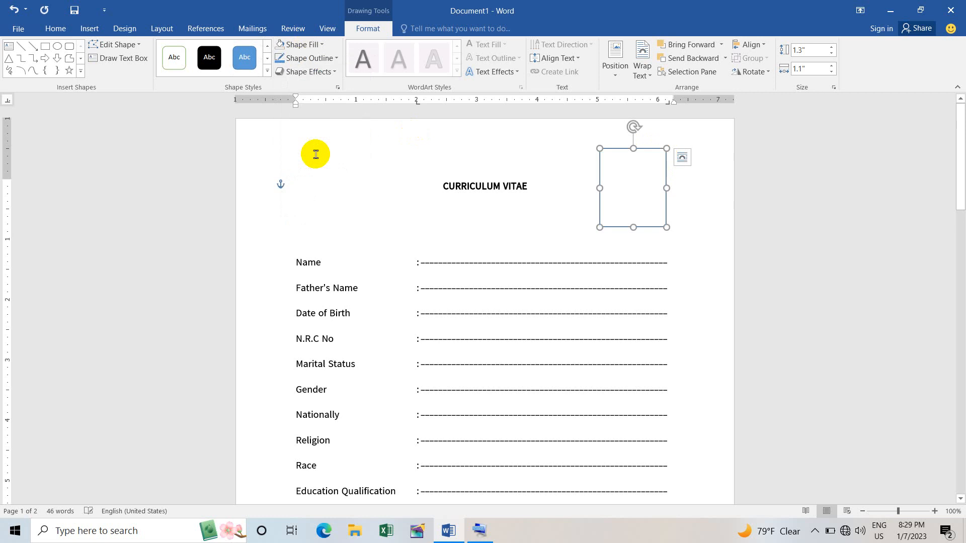
click(310, 58)
click(290, 85)
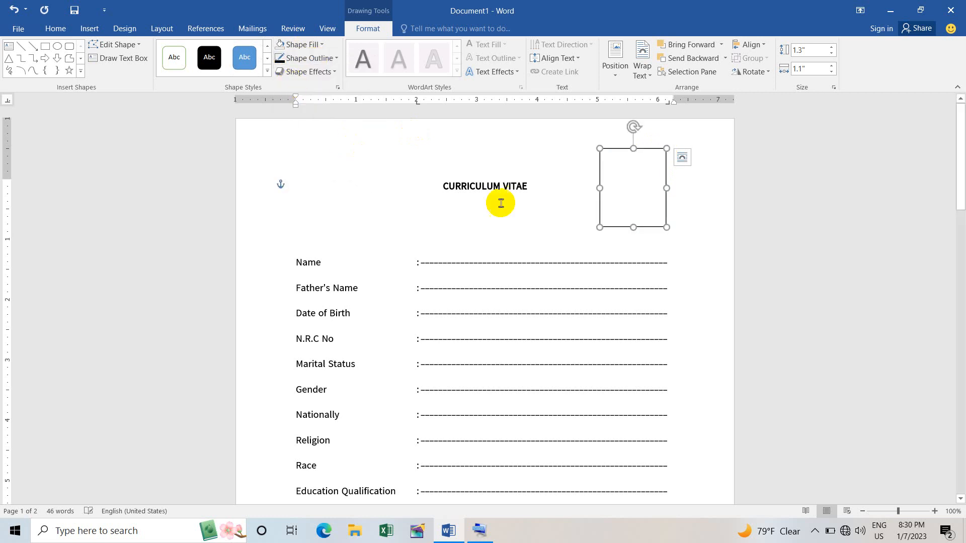
click(705, 196)
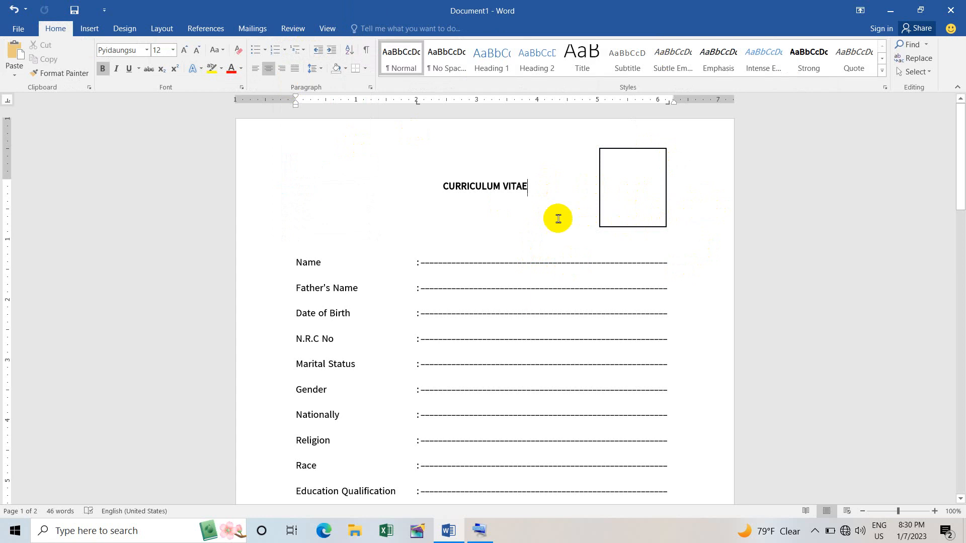
Underline the CURRICULUM VITAE title.
mouse_move(535, 185)
mouse_down()
mouse_move(438, 194)
mouse_move(524, 187)
mouse_up()
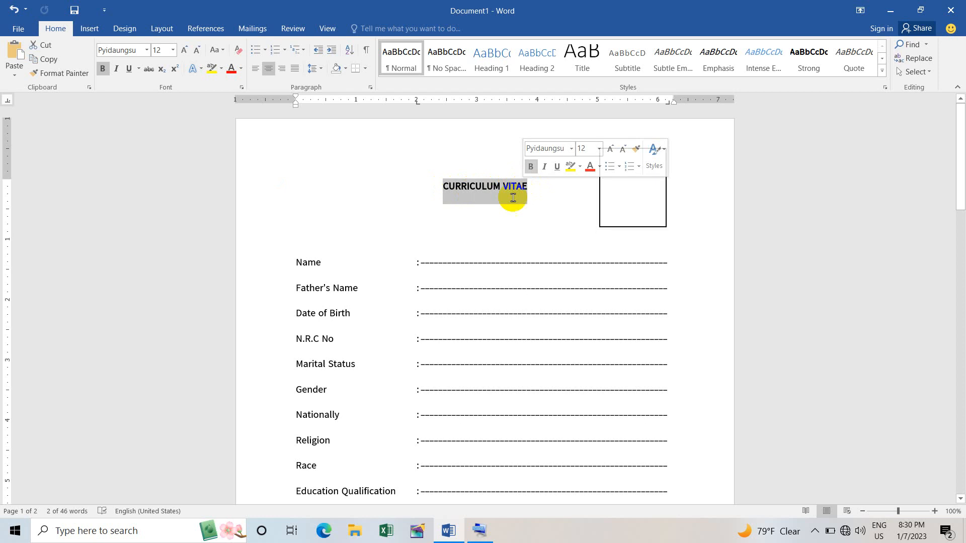
click(129, 68)
click(539, 195)
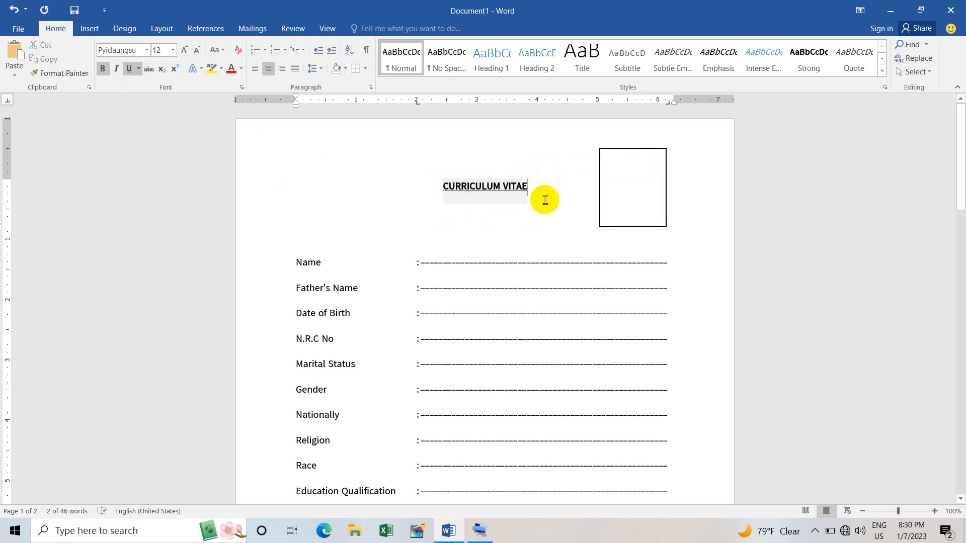
Delete the empty paragraph on the second page so the form occupies a single page.
scroll(508, 270, down, 10)
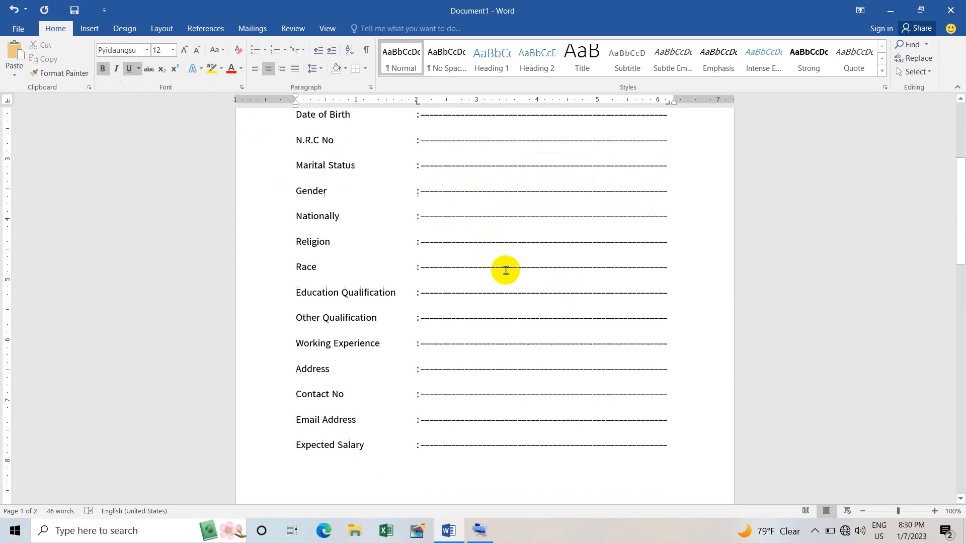
click(313, 352)
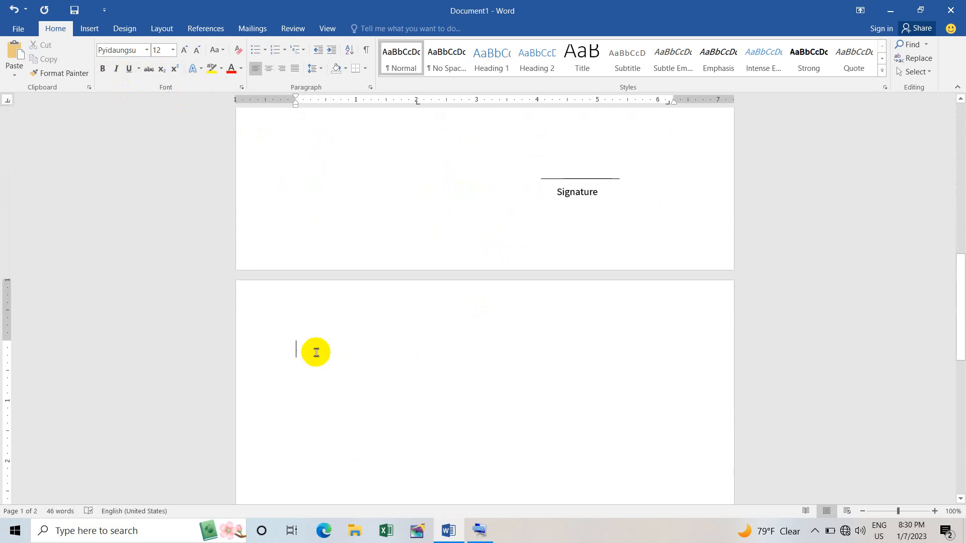
scroll(315, 352, up, 5)
key(BackSpace)
scroll(394, 317, up, 7)
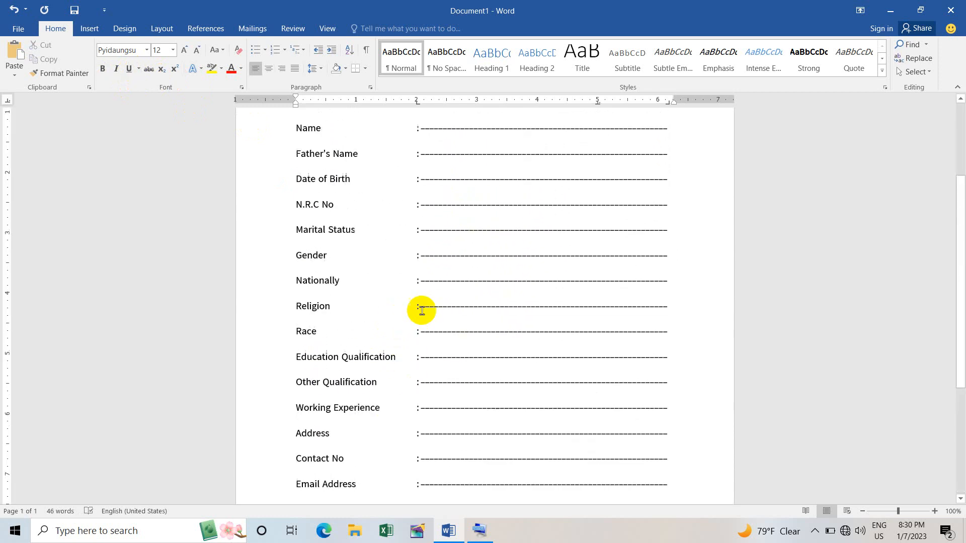
Zoom out to 81% and look over the form from the title to the signature line.
scroll(424, 301, down, 2)
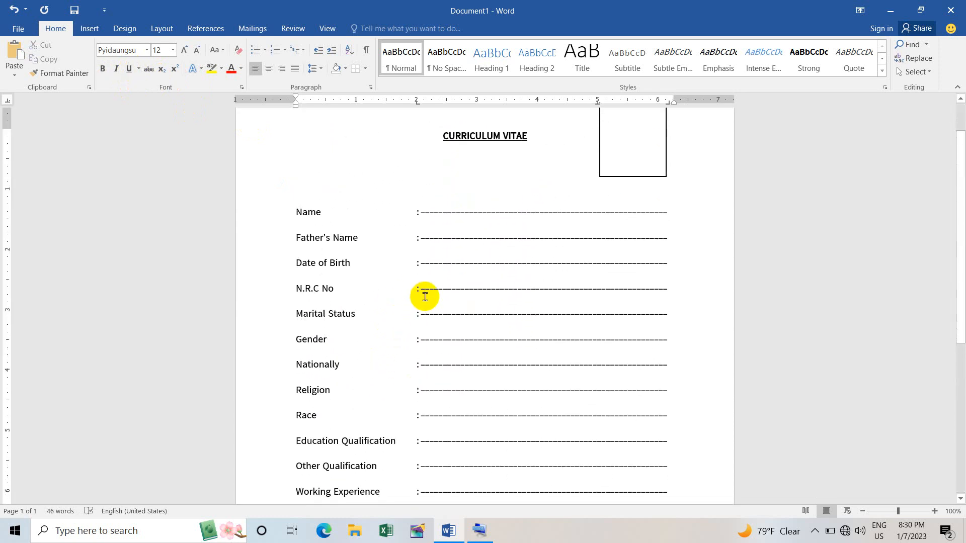
scroll(425, 297, up, 2)
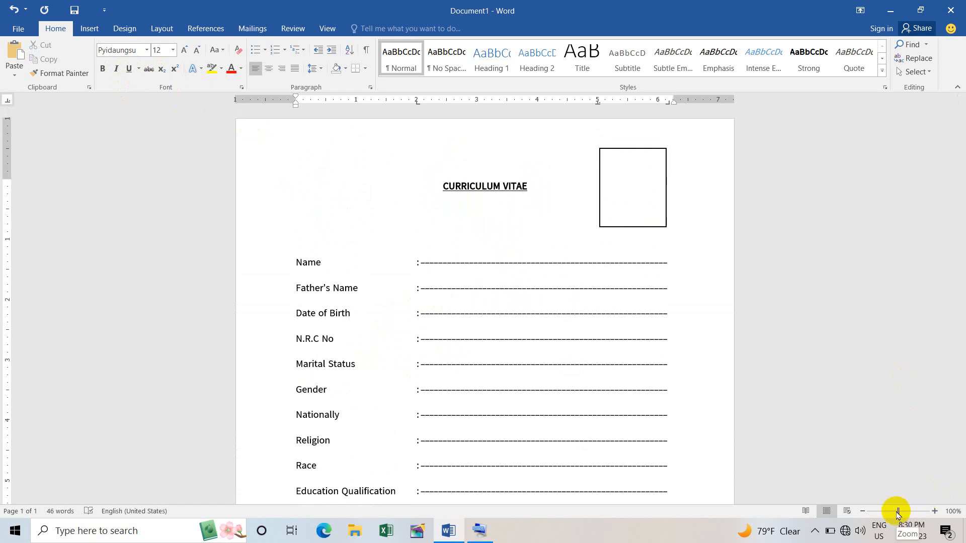
drag(898, 513, 891, 511)
scroll(475, 319, down, 5)
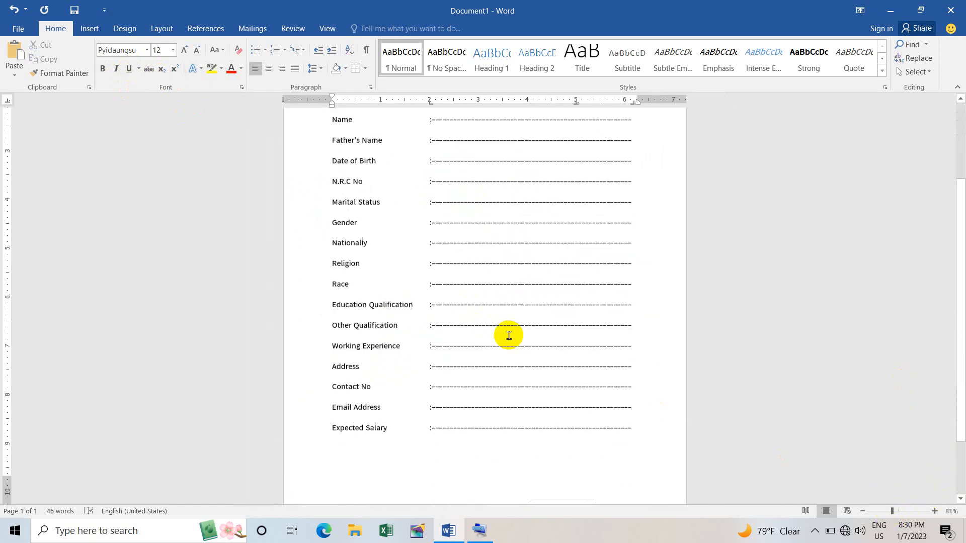
scroll(508, 335, down, 2)
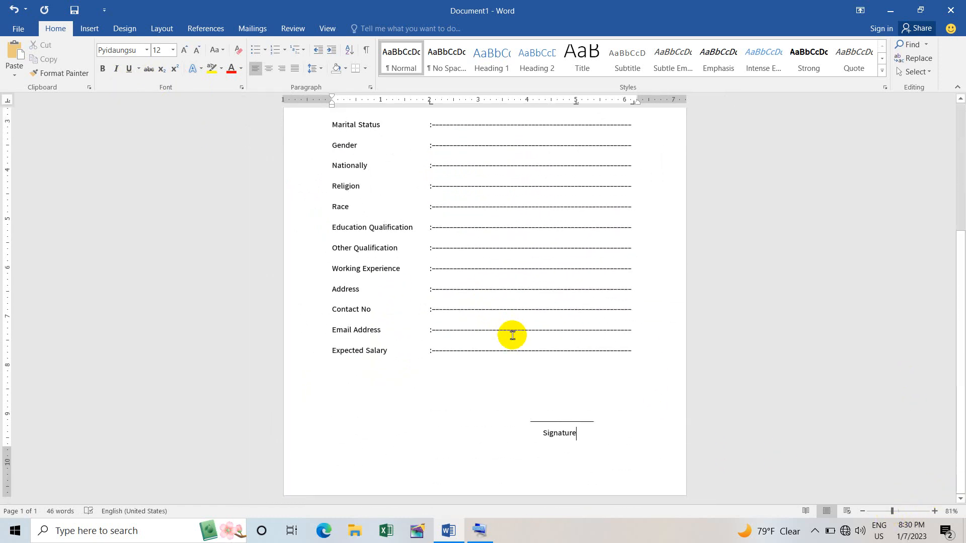
scroll(512, 335, up, 4)
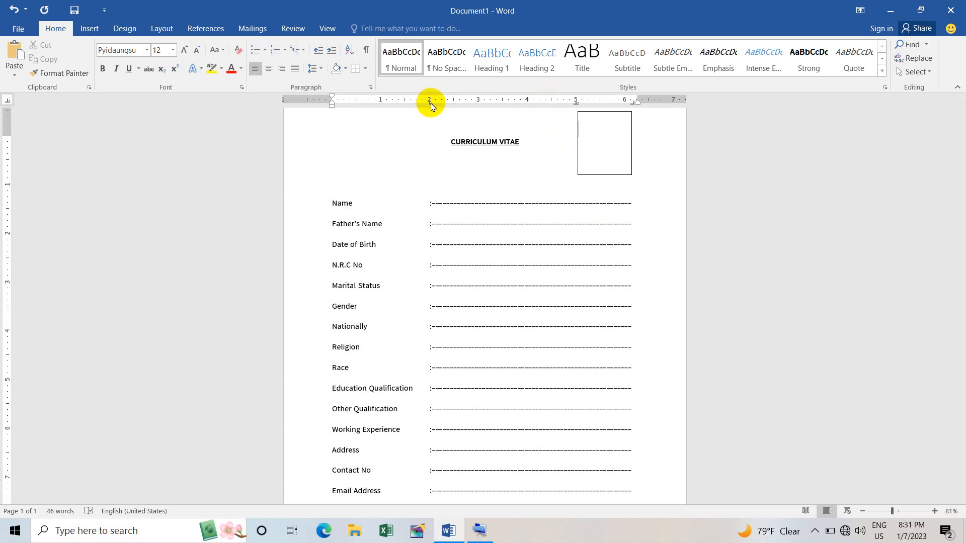
Try removing the tab stops at 2 inches, 5 inches and just past 6 inches from the Signature line.
drag(431, 102, 429, 117)
scroll(429, 118, down, 4)
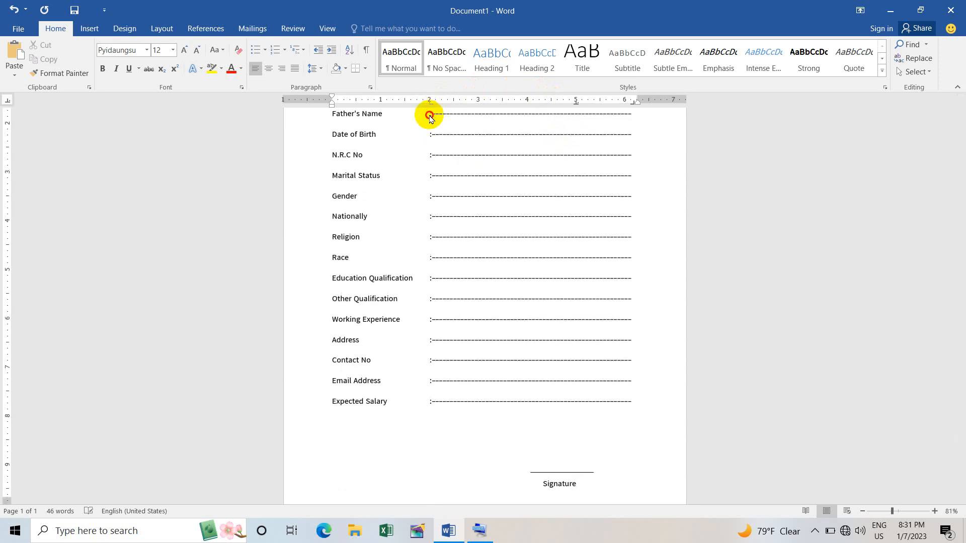
scroll(503, 147, up, 1)
scroll(503, 147, up, 3)
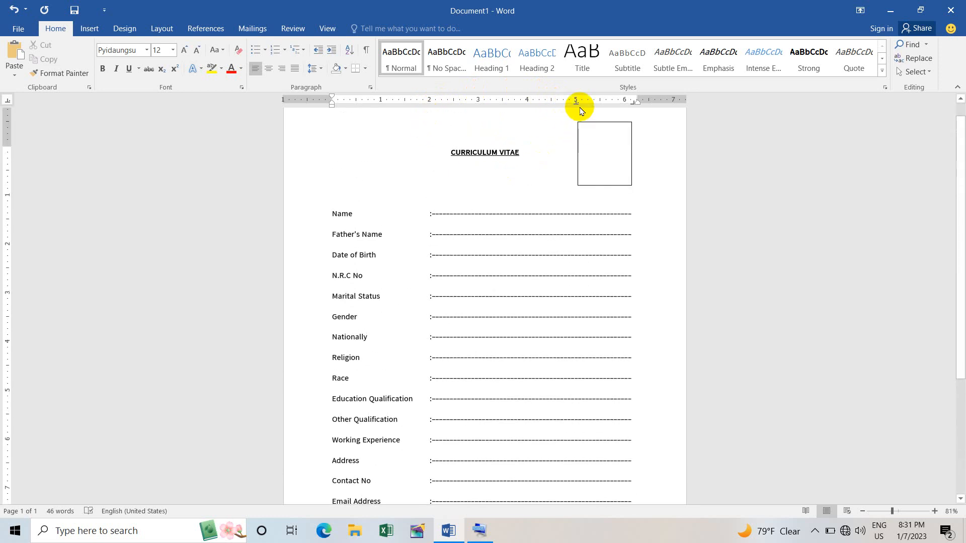
scroll(577, 119, down, 5)
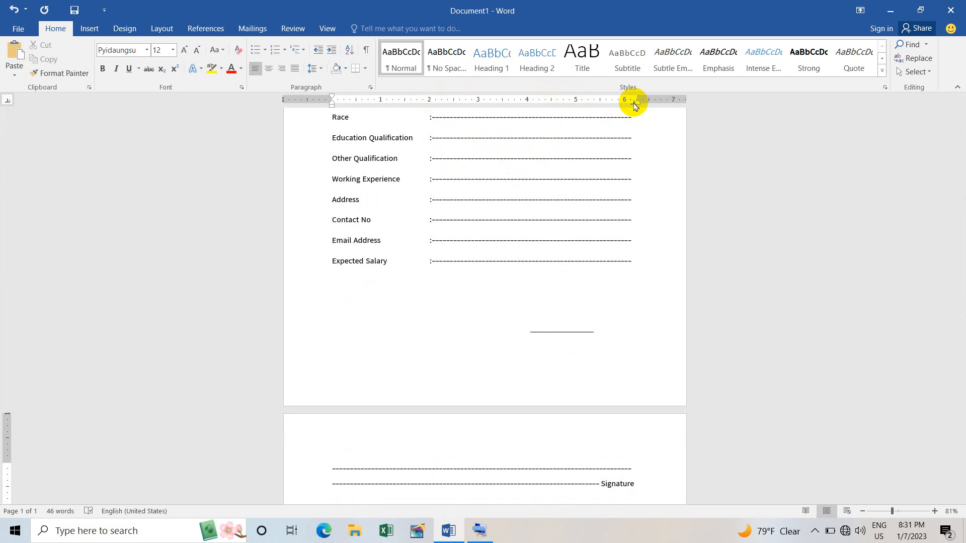
drag(631, 100, 627, 133)
scroll(535, 201, up, 1)
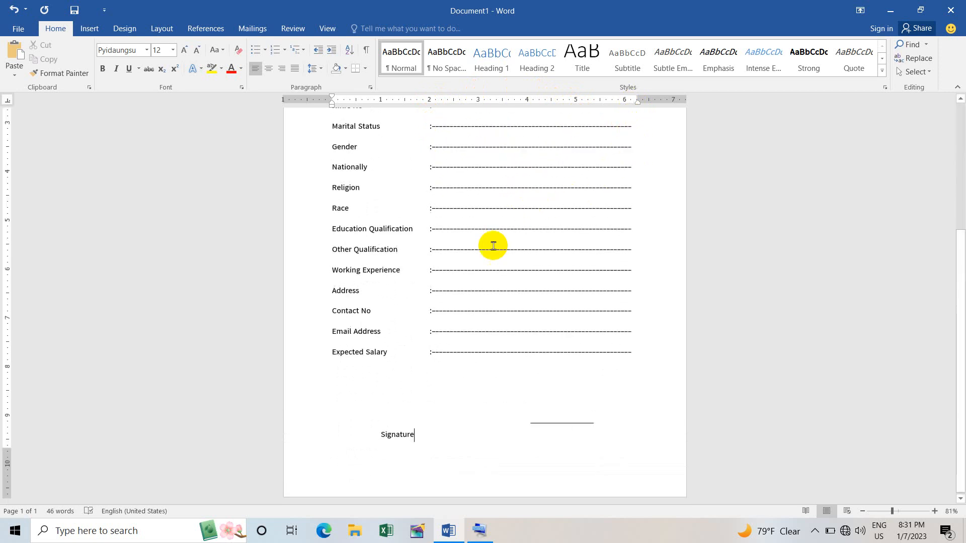
scroll(469, 271, up, 2)
scroll(482, 259, down, 2)
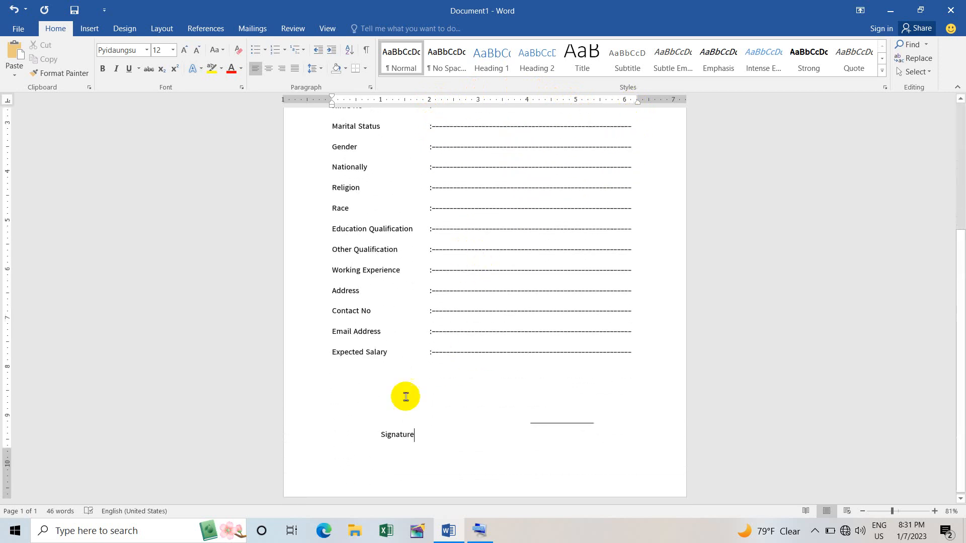
Undo the three tab stop removals on the Signature line.
key(ctrl+z)
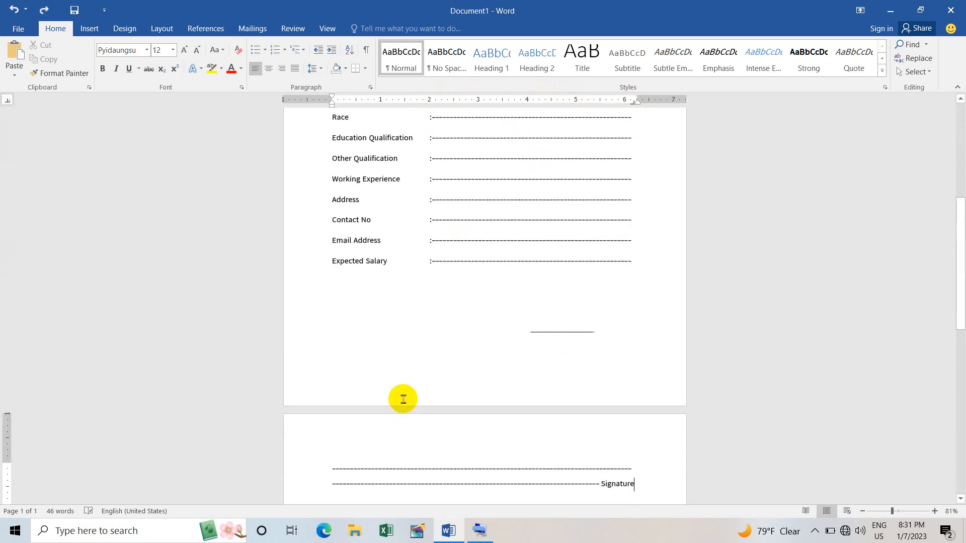
key(ctrl+z)
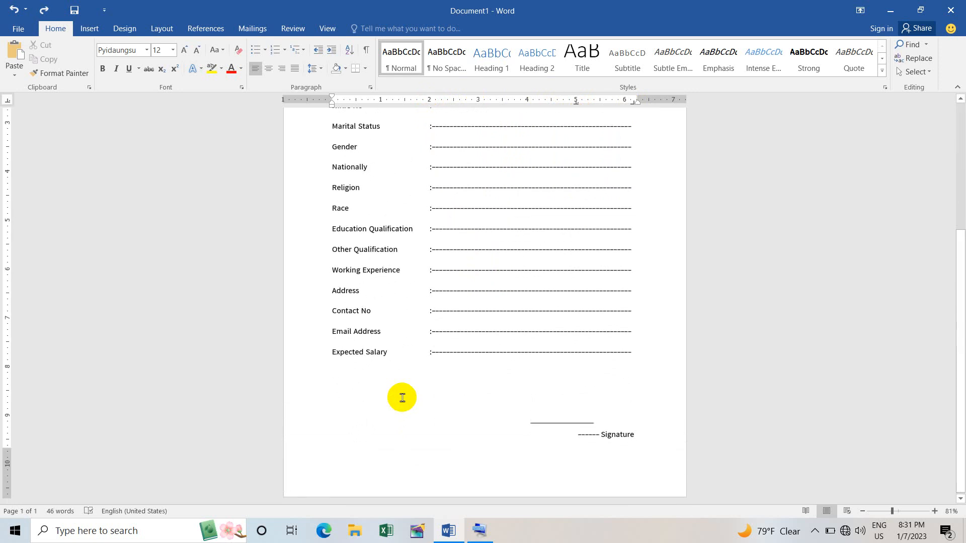
key(ctrl+z)
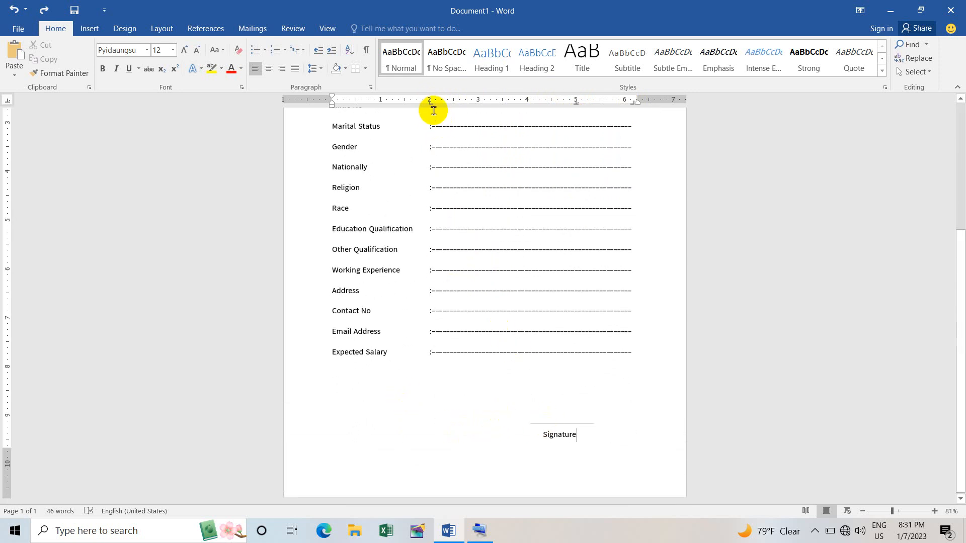
scroll(431, 112, up, 3)
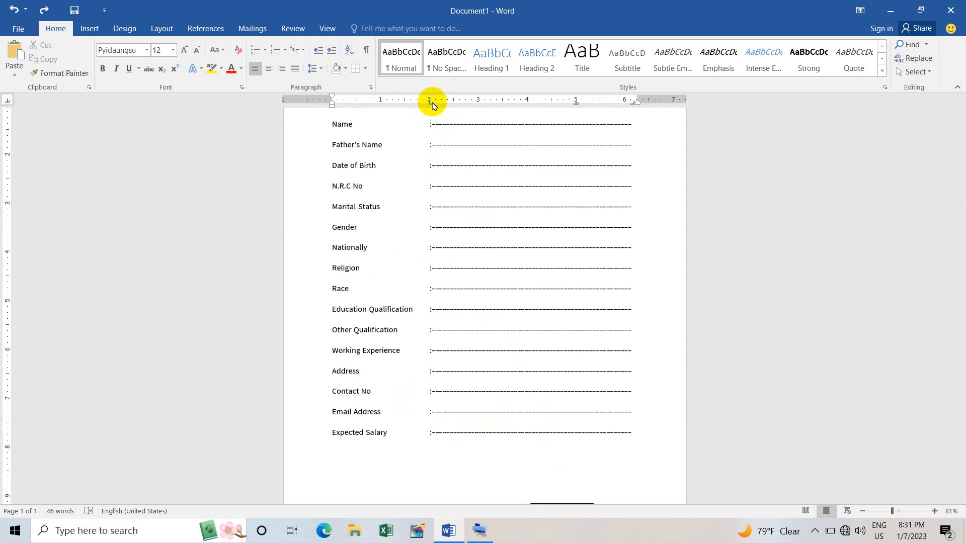
Try removing only the 2-inch tab stop from the Signature line, and undo the removal.
scroll(431, 112, down, 1)
scroll(431, 112, down, 1)
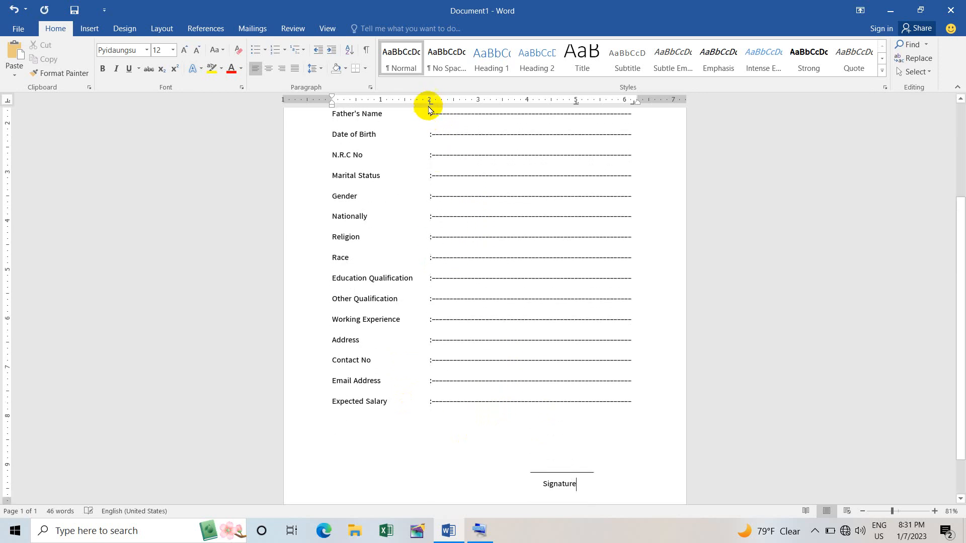
drag(430, 103, 431, 118)
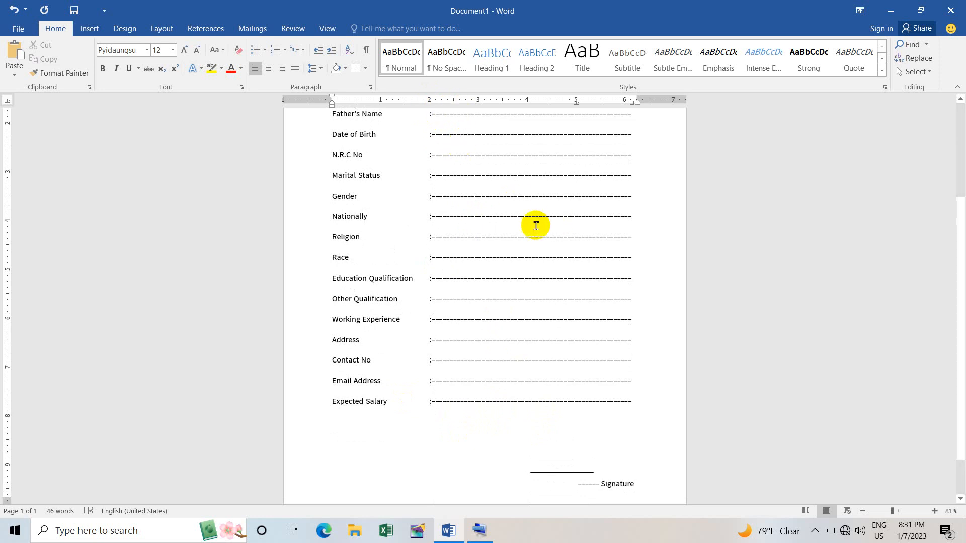
key(ctrl+z)
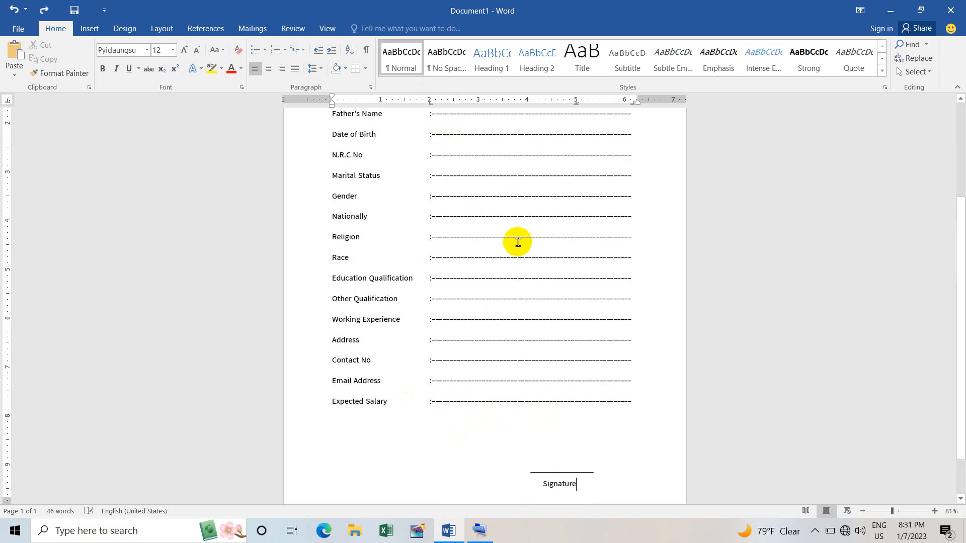
scroll(509, 211, up, 2)
scroll(508, 211, up, 2)
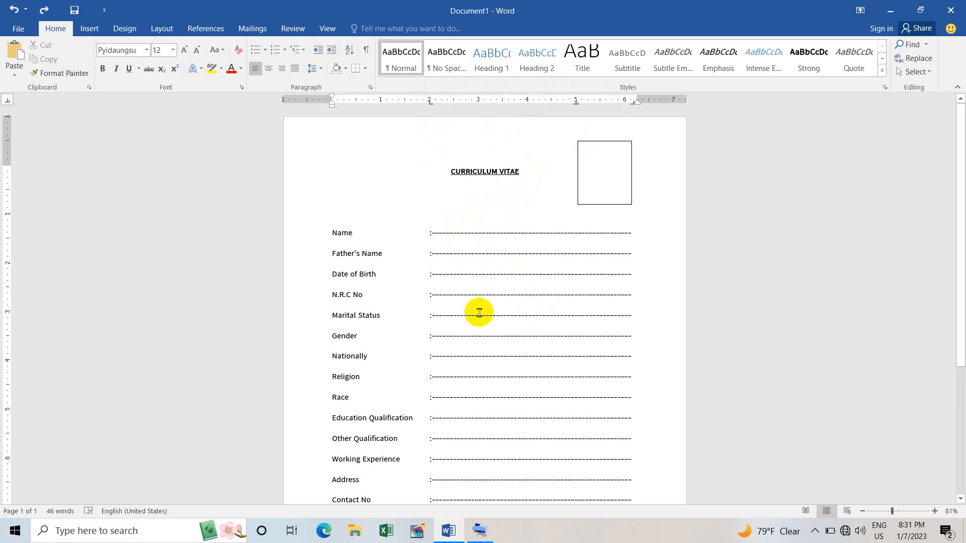
scroll(476, 312, down, 5)
scroll(487, 294, up, 3)
scroll(488, 285, up, 3)
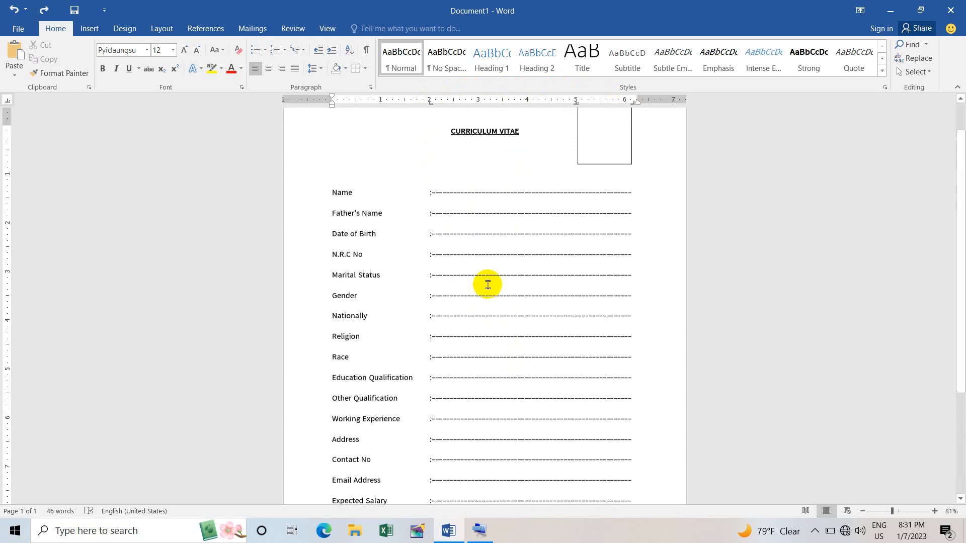